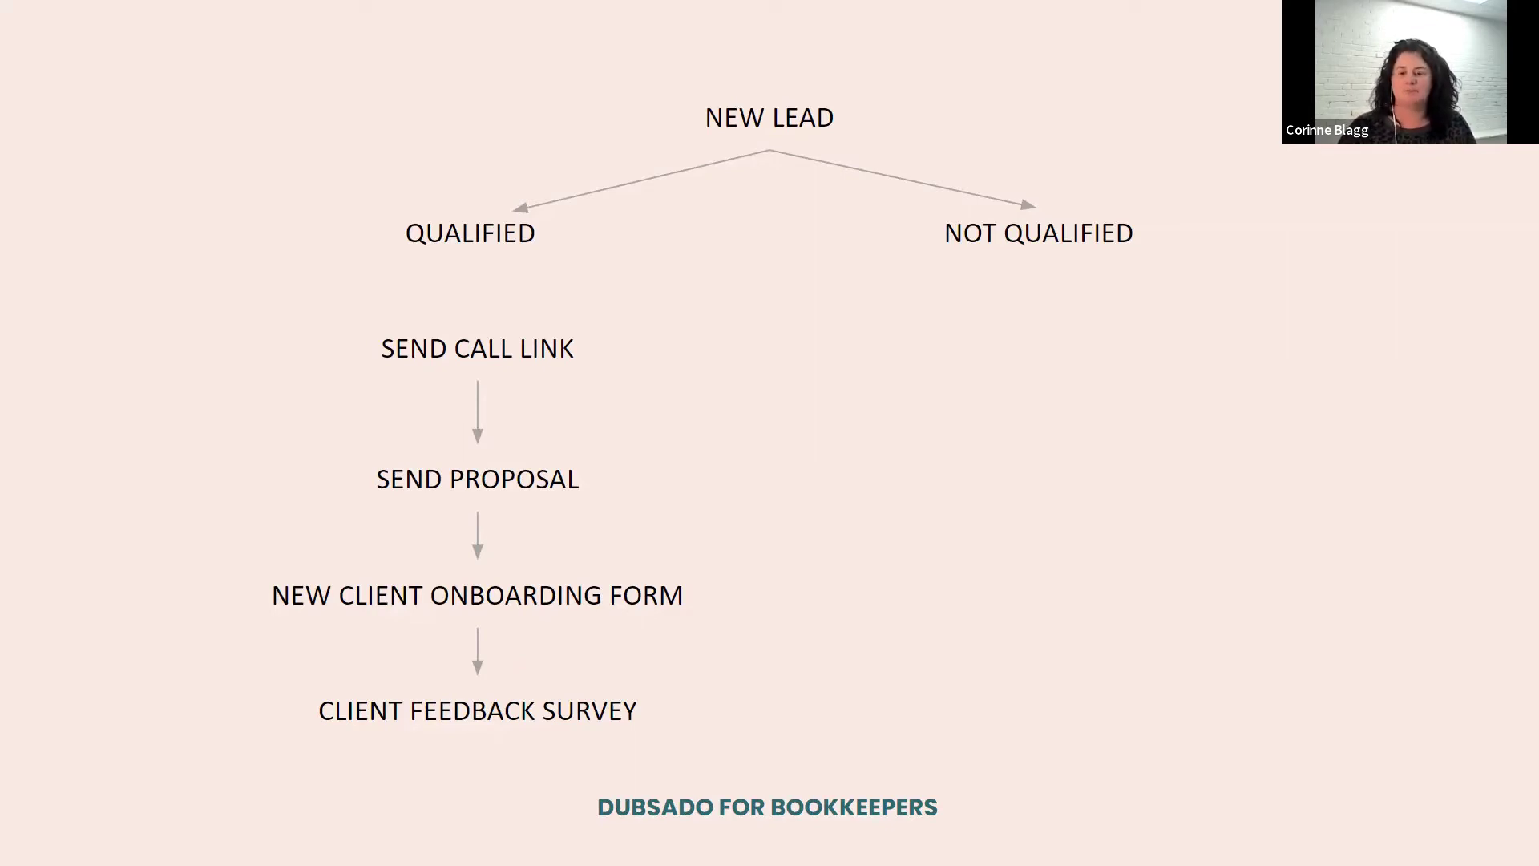
# Exit the onboarding-flow presentation slideshow to return to Dubsado
pyautogui.press('Right')
# Show the Projects page and scroll the Leads and Jobs stages through to Current Client in ClickUp
pyautogui.click(1169, 229)
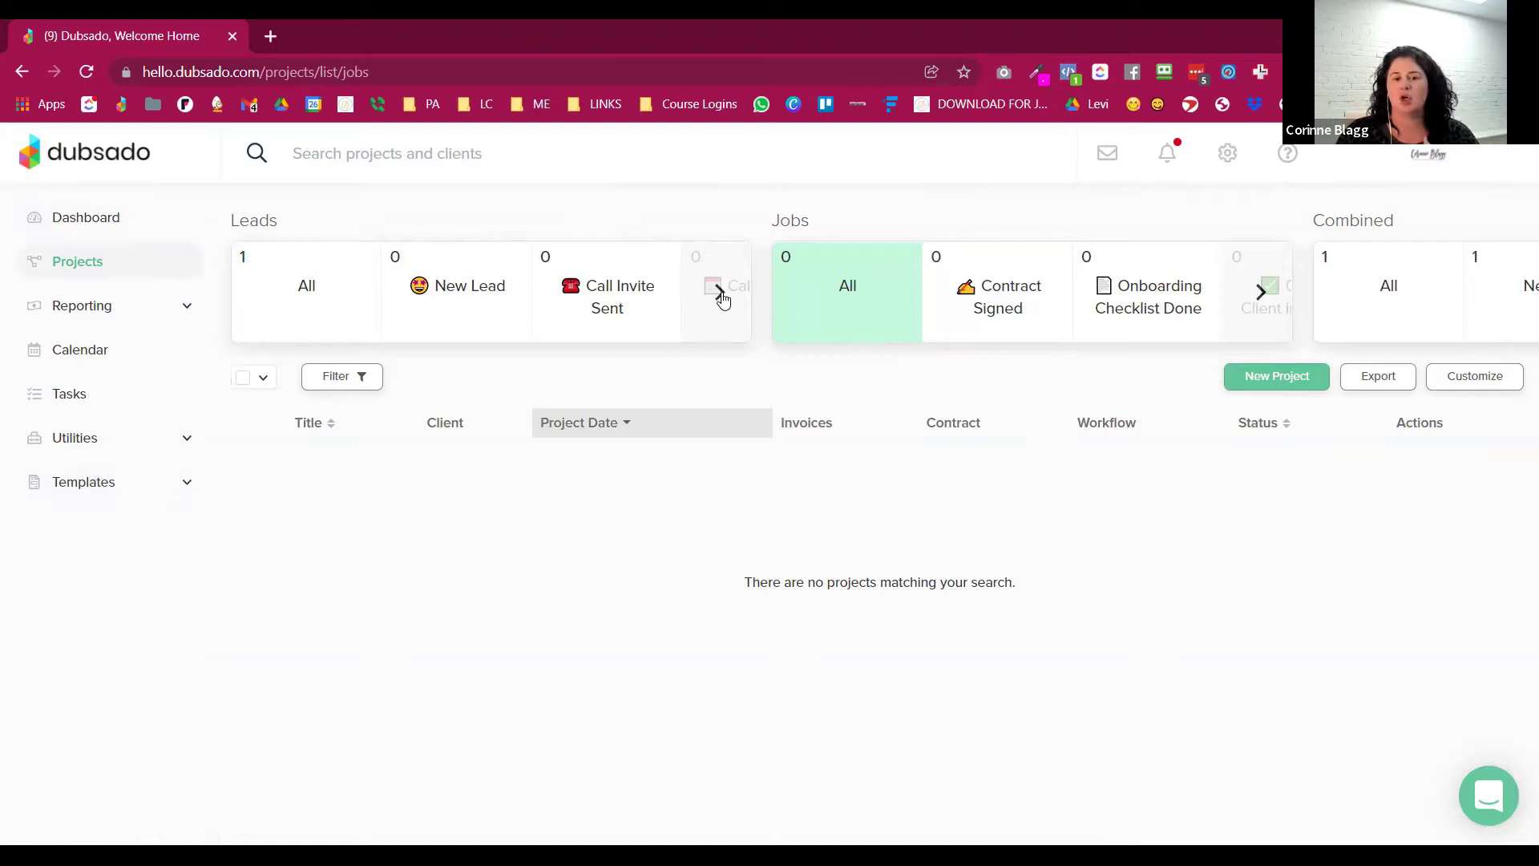
pyautogui.click(720, 293)
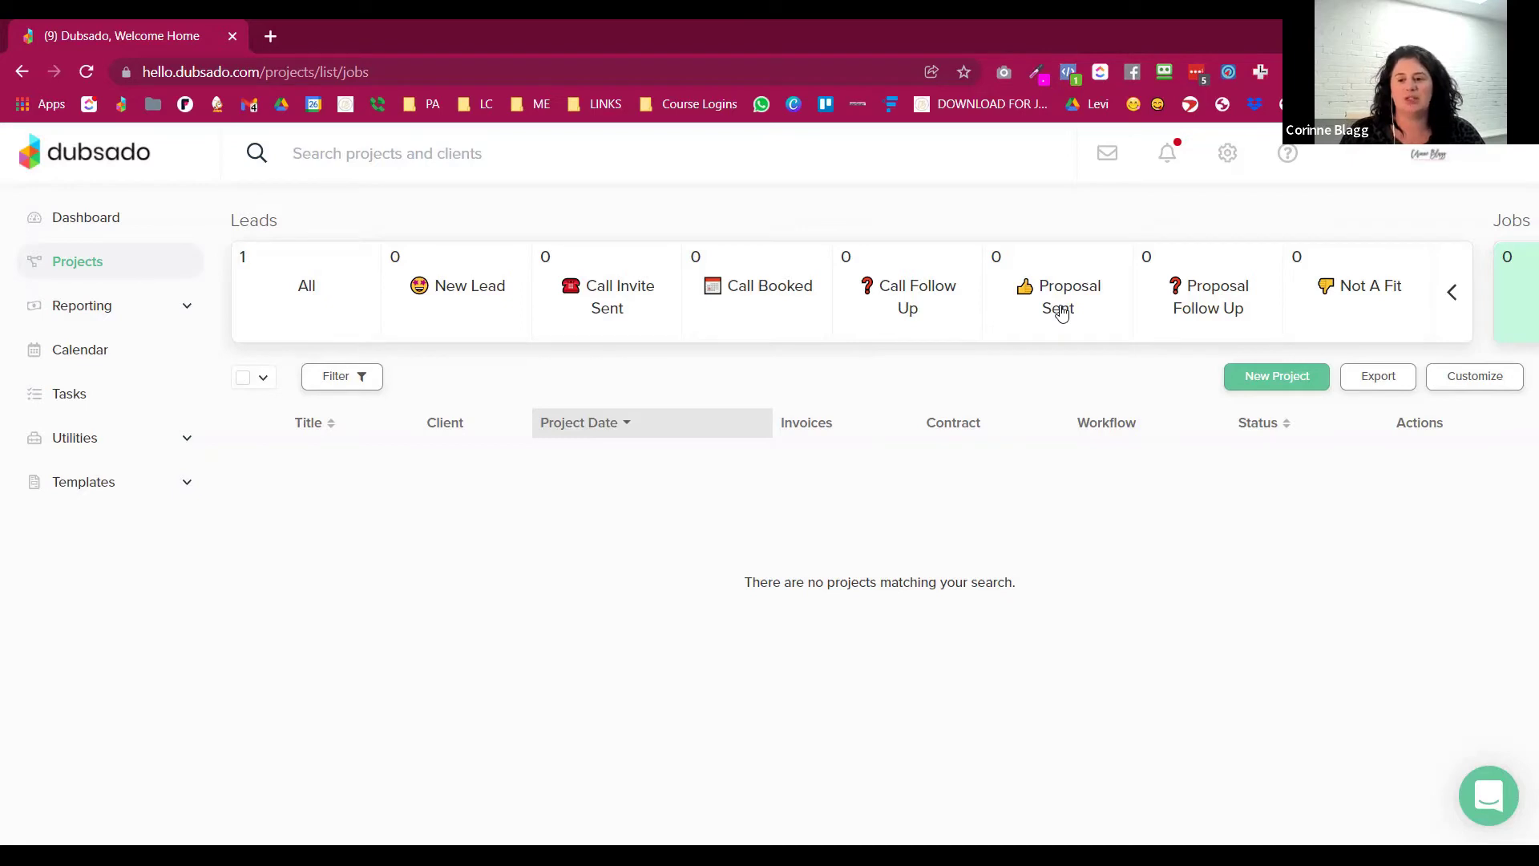
pyautogui.click(1453, 295)
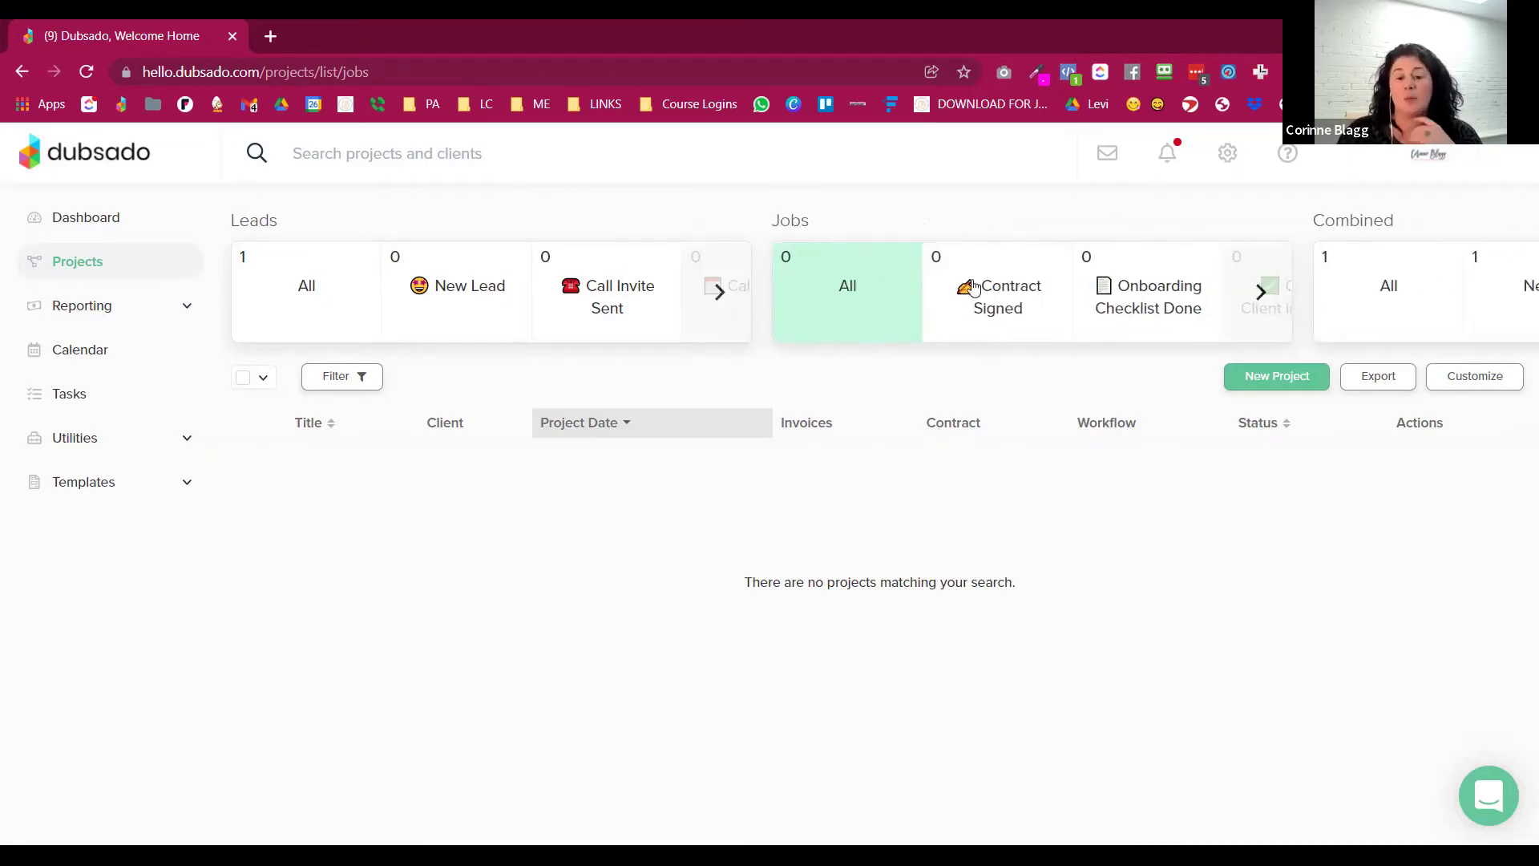
pyautogui.click(1260, 296)
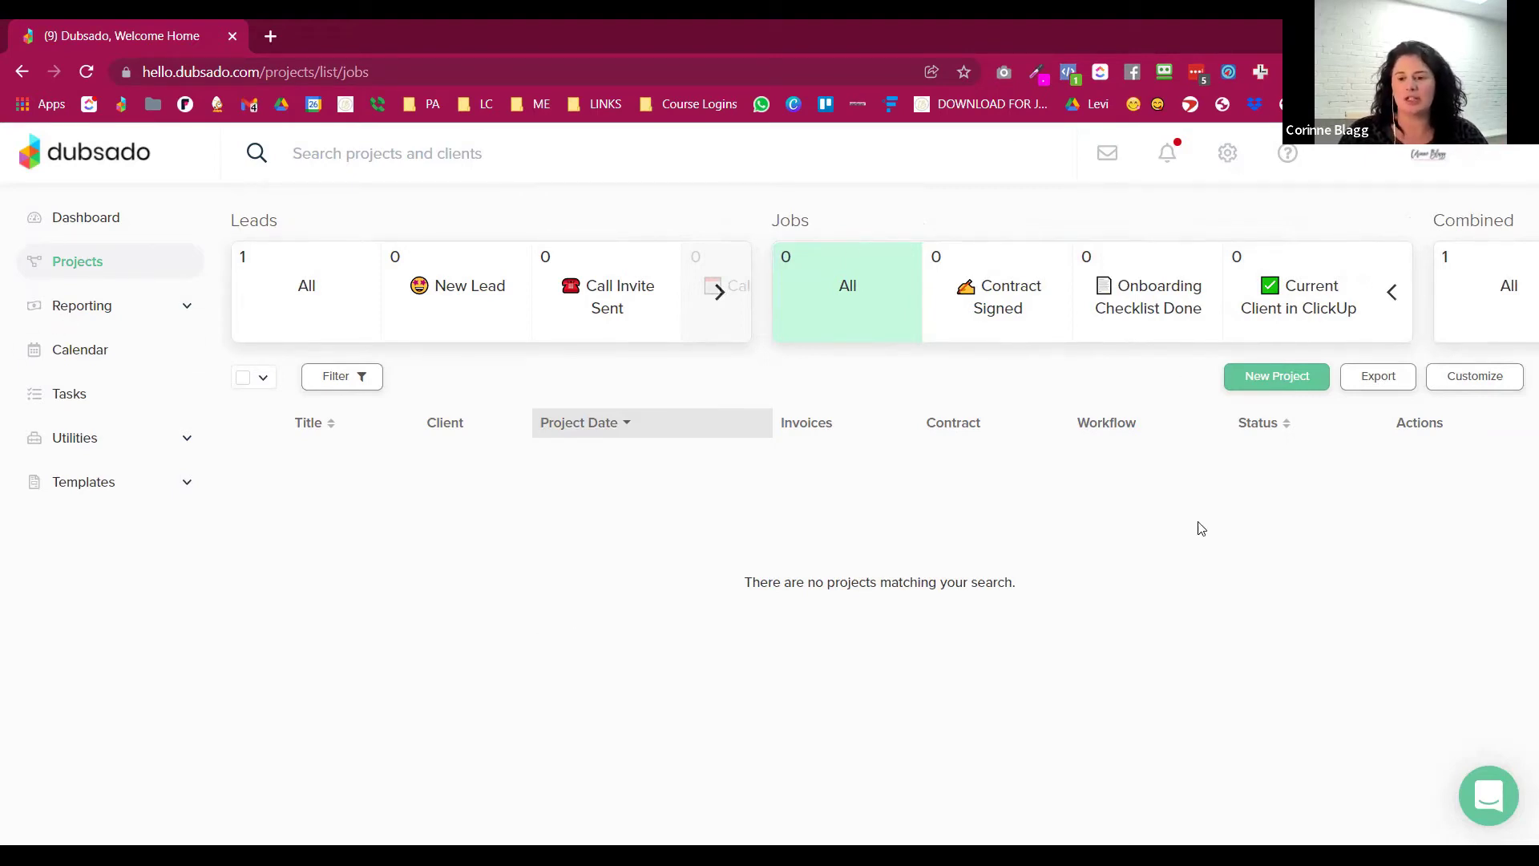
# View the Project Status customization page, then expand the Reporting submenu in the sidebar
pyautogui.click(1457, 381)
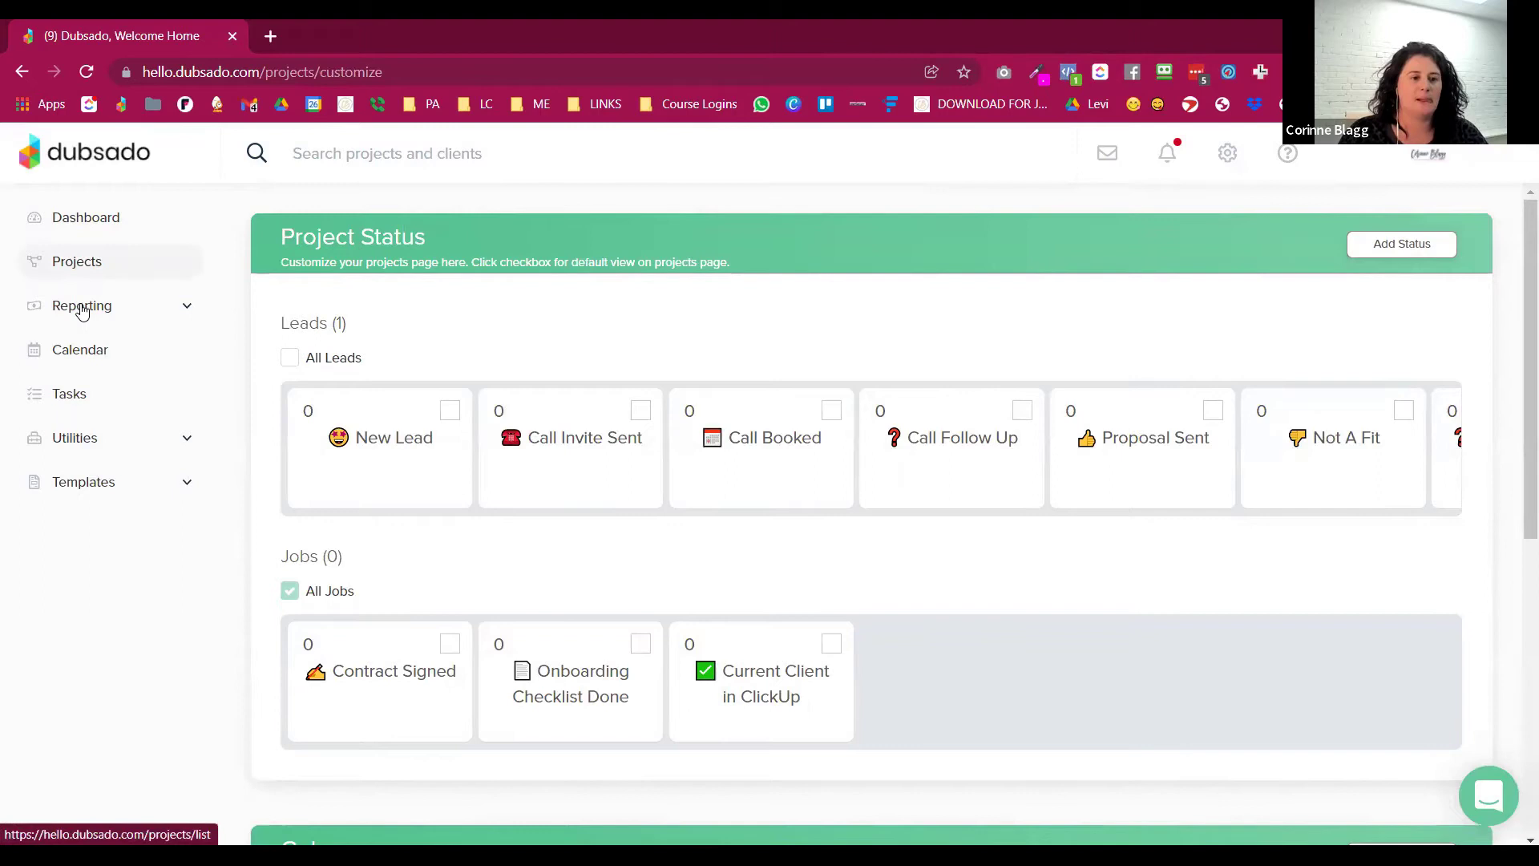
pyautogui.click(348, 324)
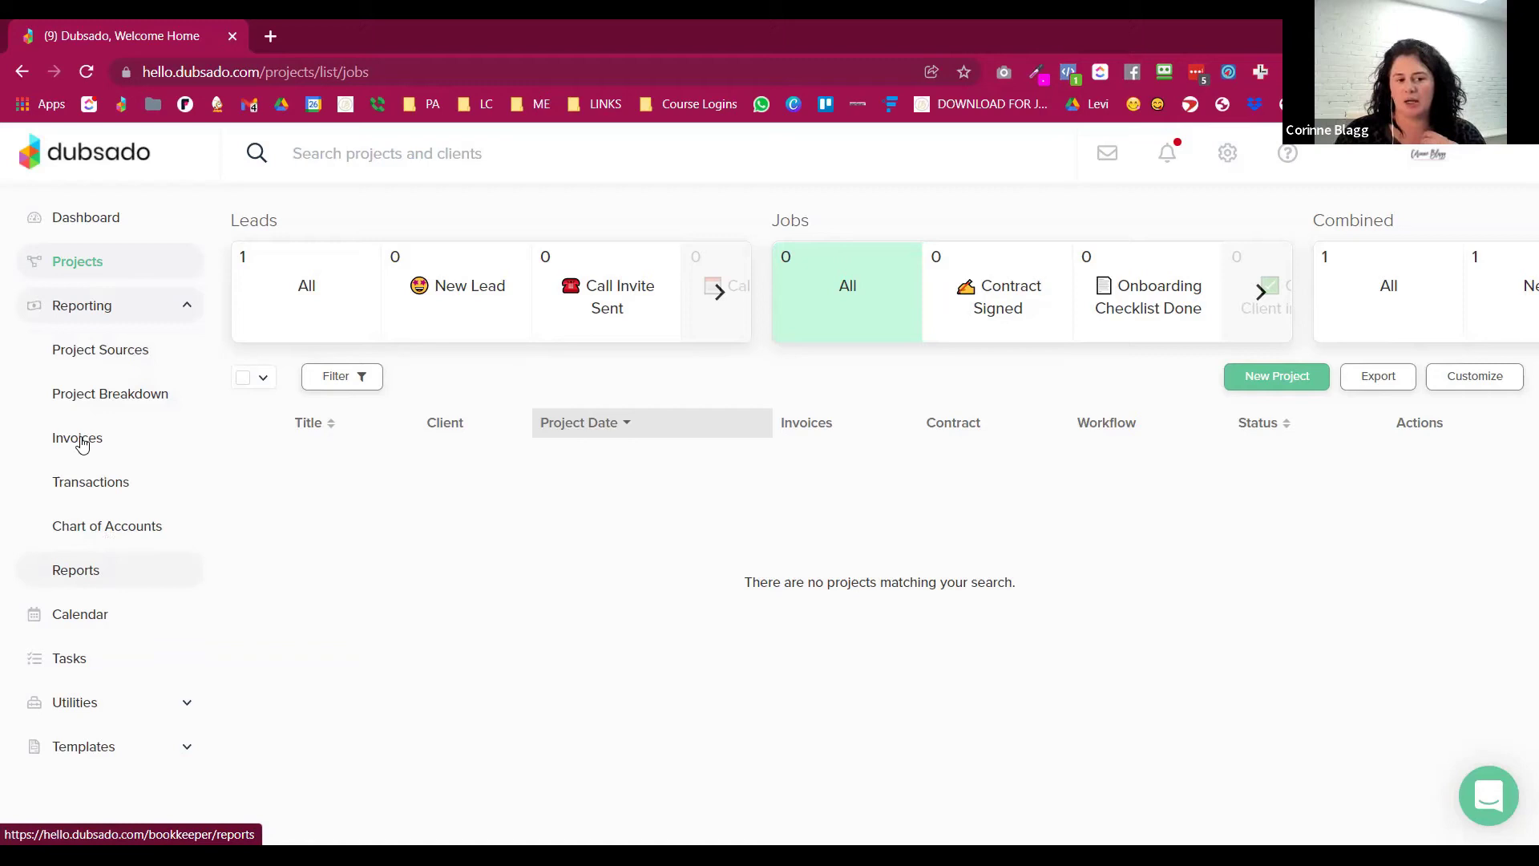
# Collapse Reporting, show the Tasks list of nine incomplete tasks, and expand Utilities
pyautogui.click(77, 306)
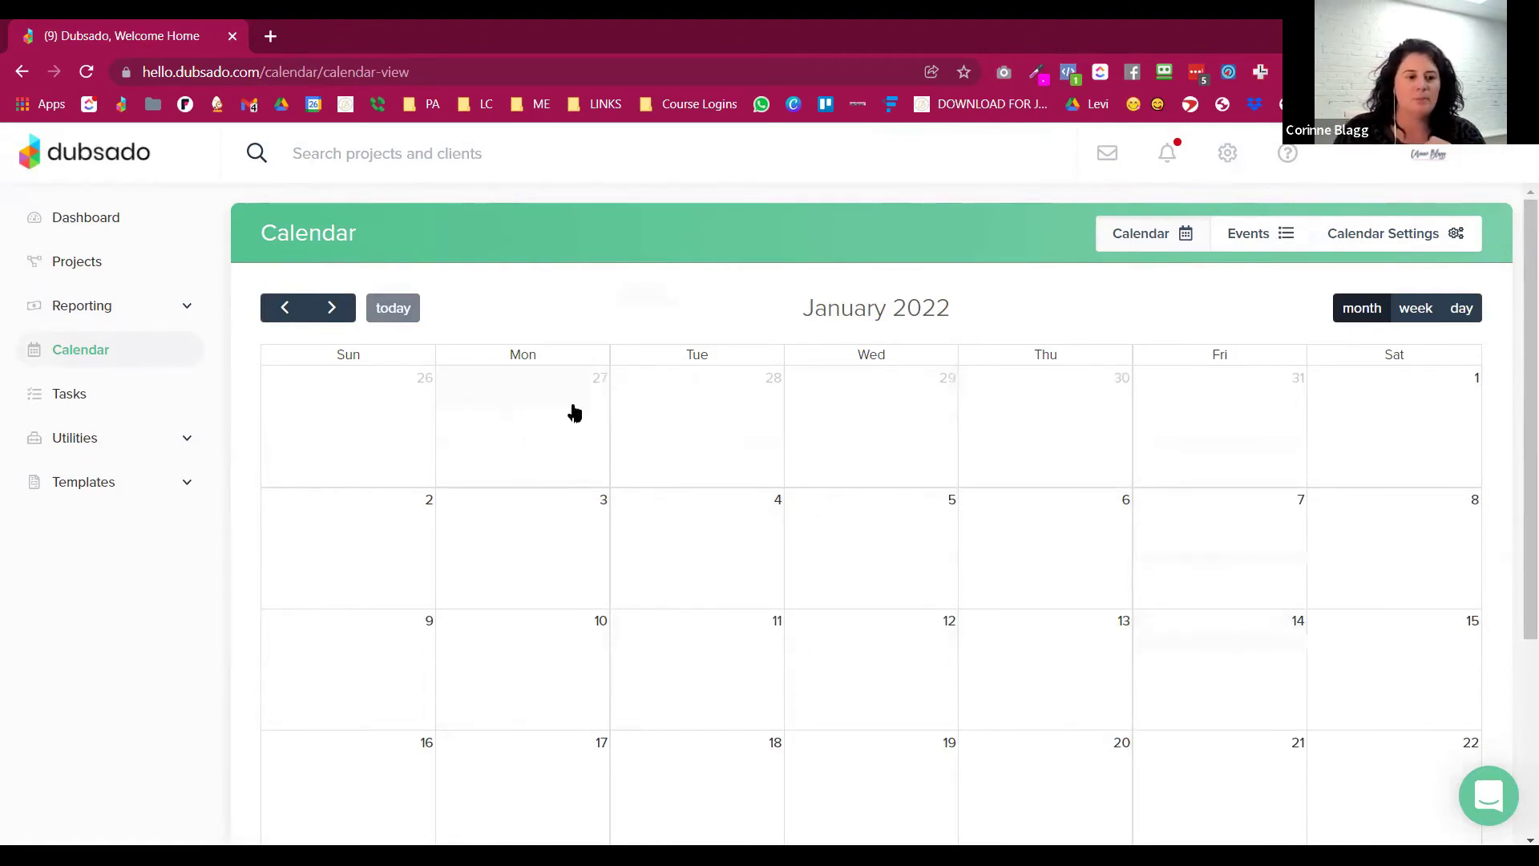
pyautogui.click(117, 400)
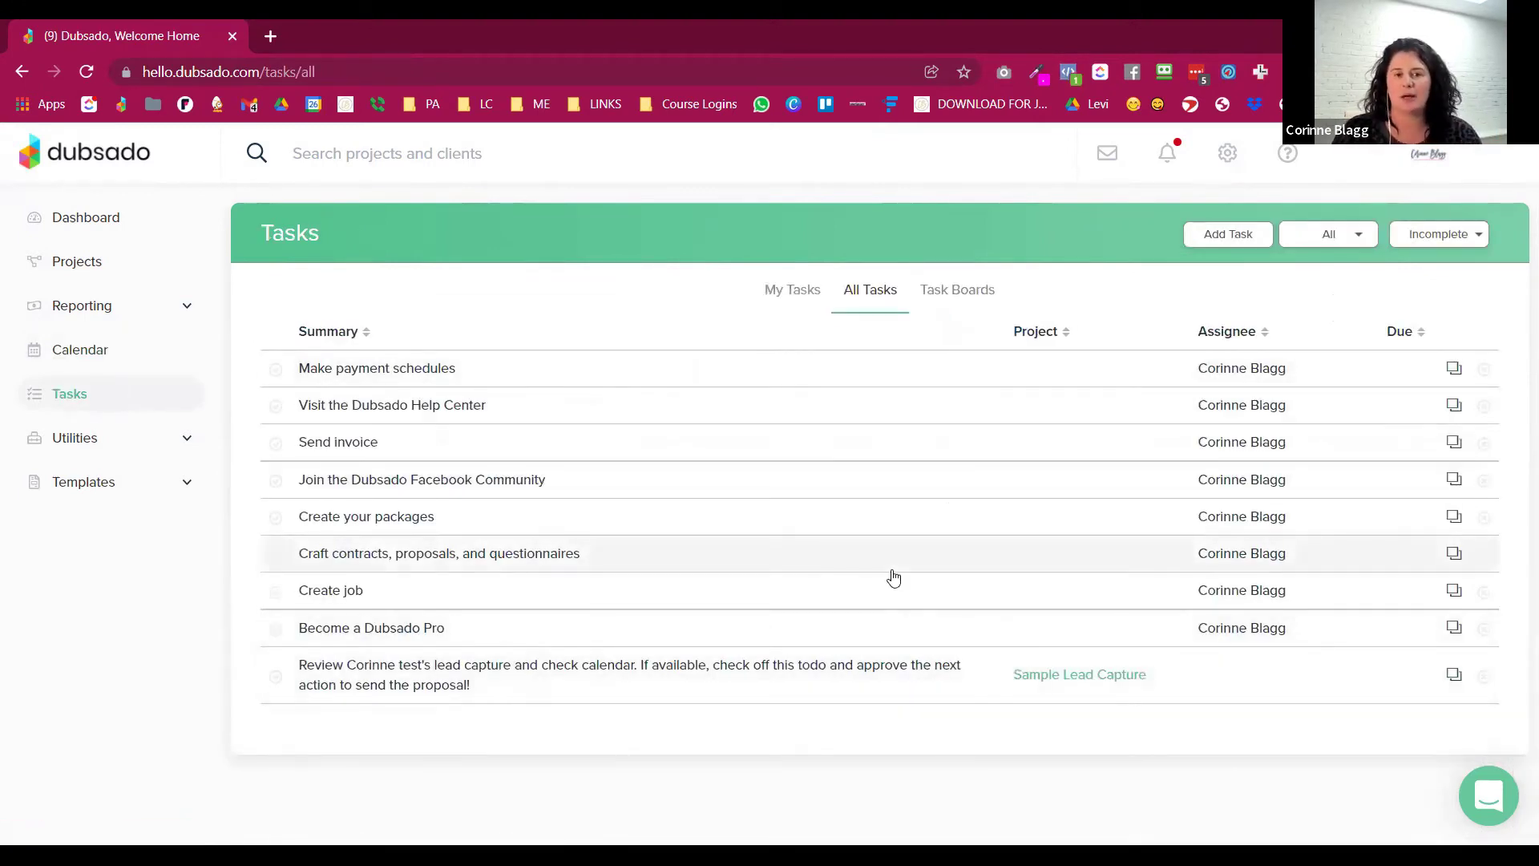
pyautogui.click(93, 446)
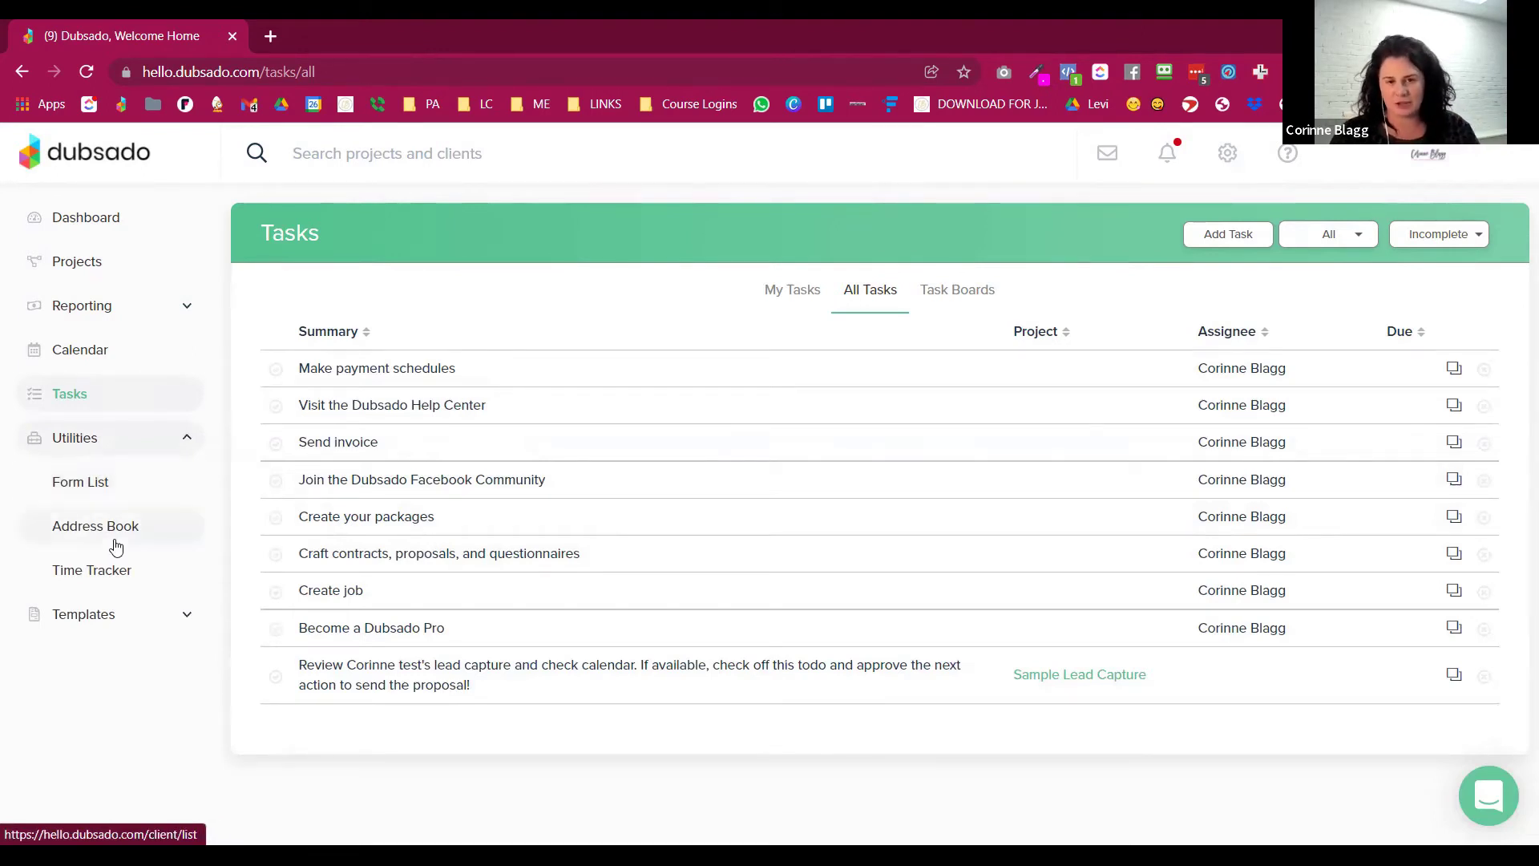
# Delete the Diagnostic Review scheduler template and confirm the deletion, then move on to the Forms templates
pyautogui.click(100, 615)
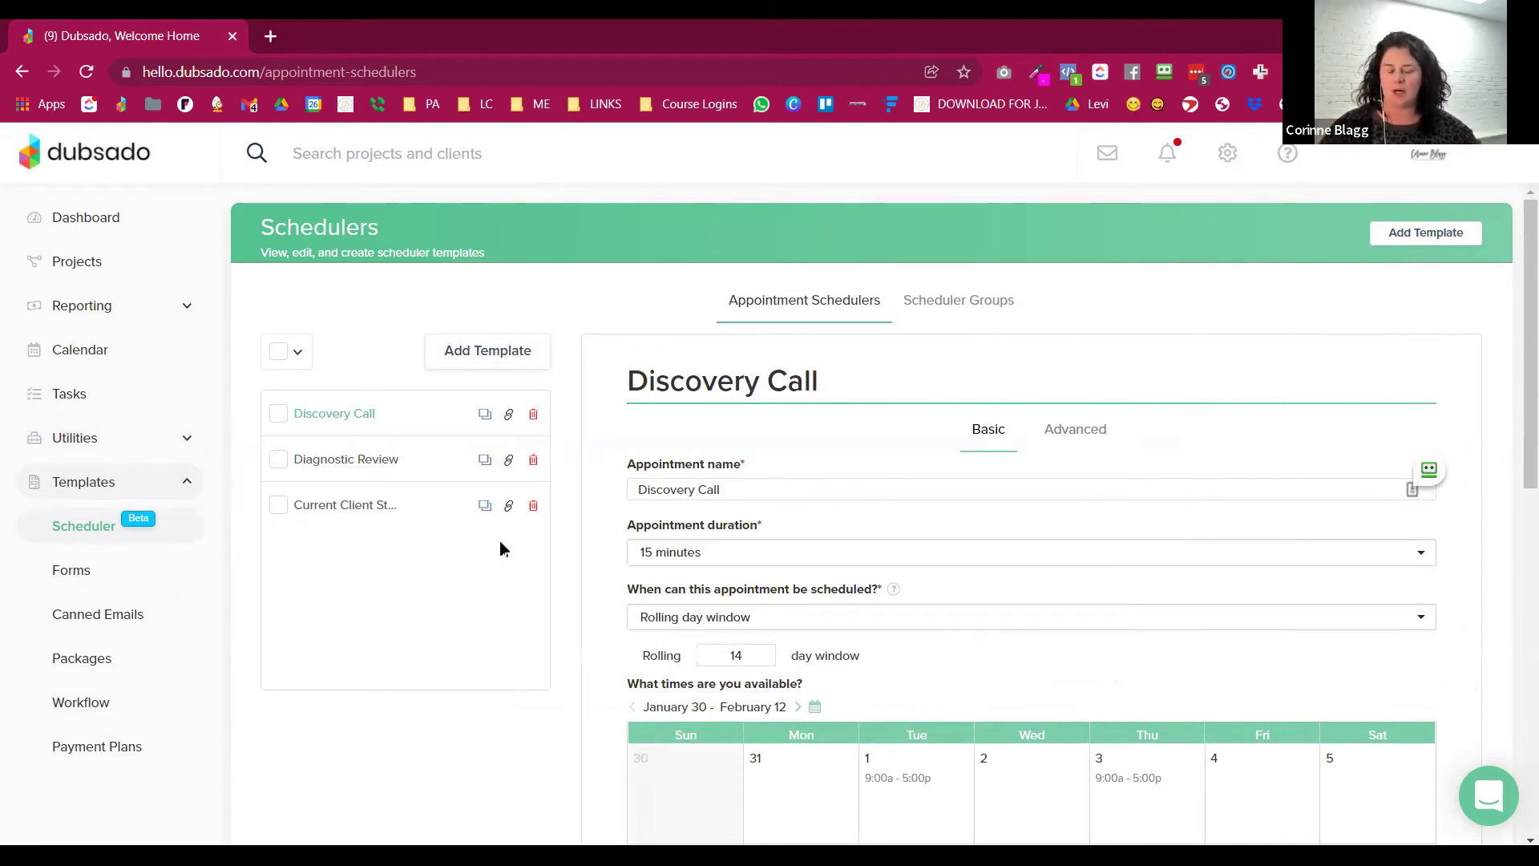
pyautogui.click(536, 469)
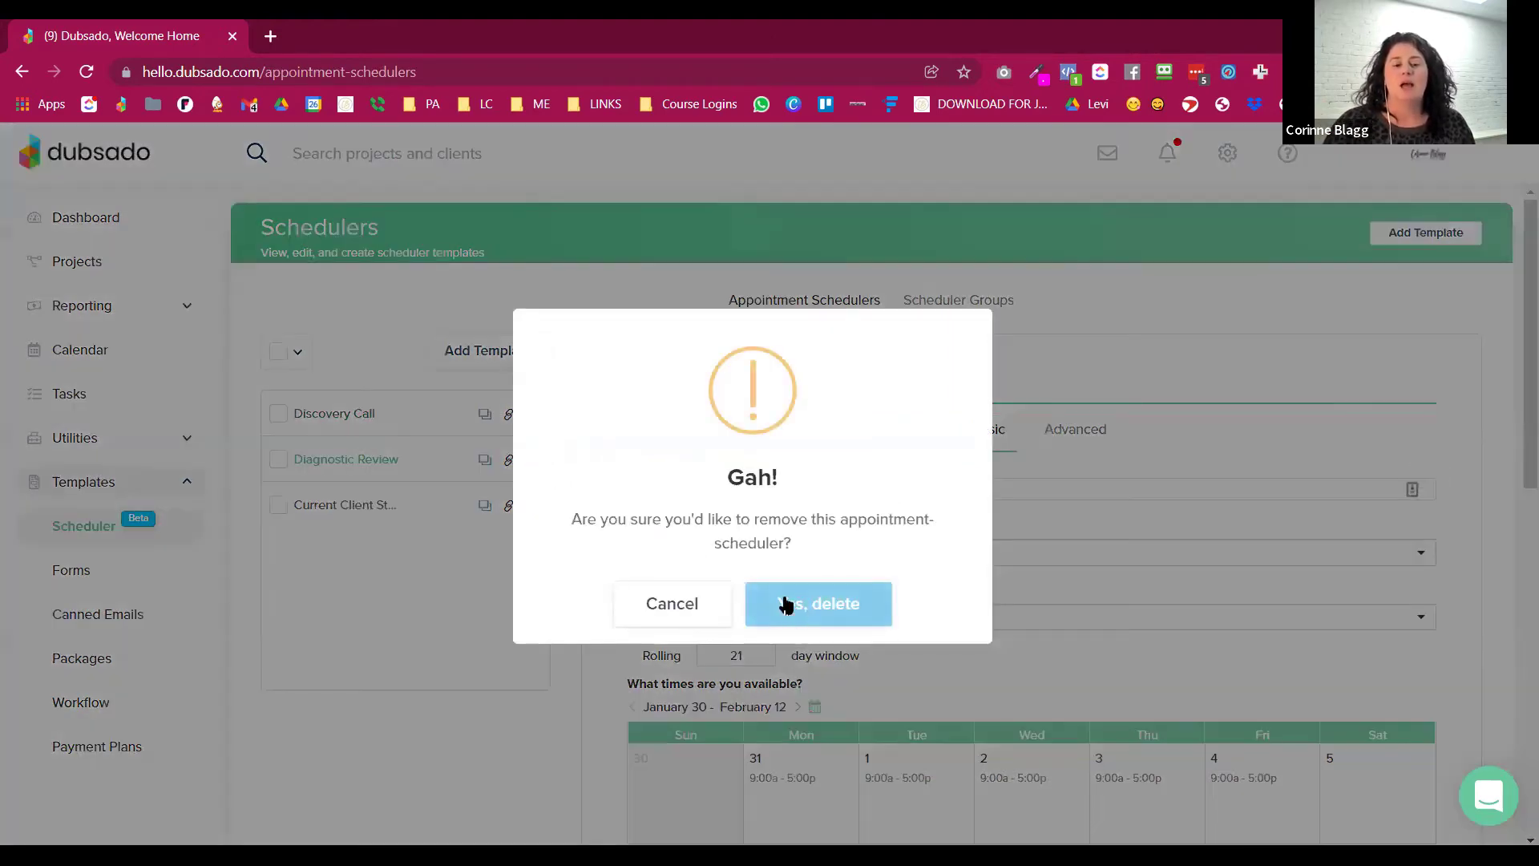
pyautogui.click(783, 604)
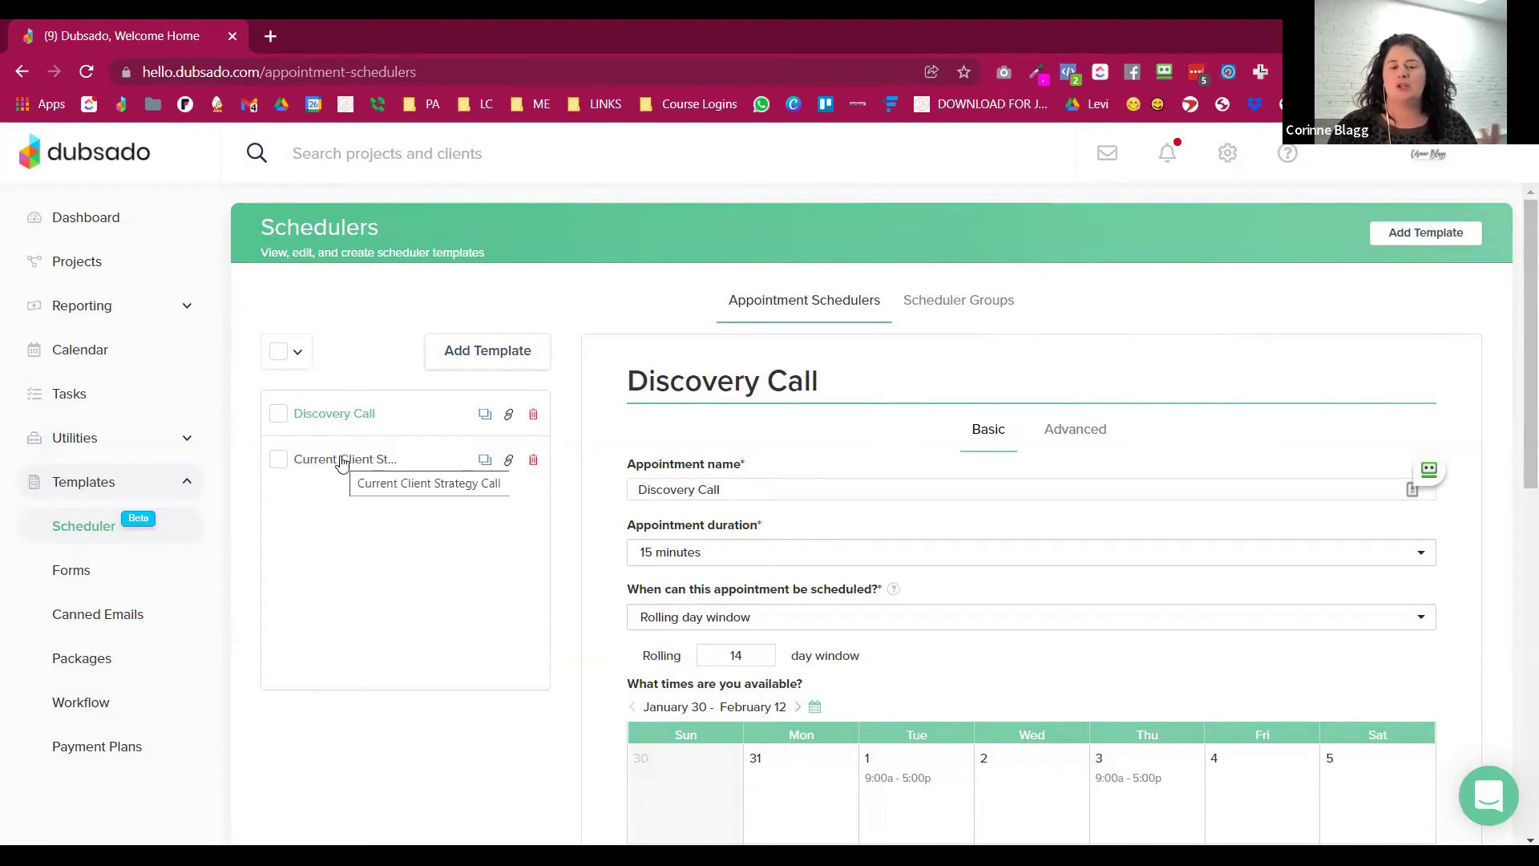
pyautogui.click(343, 463)
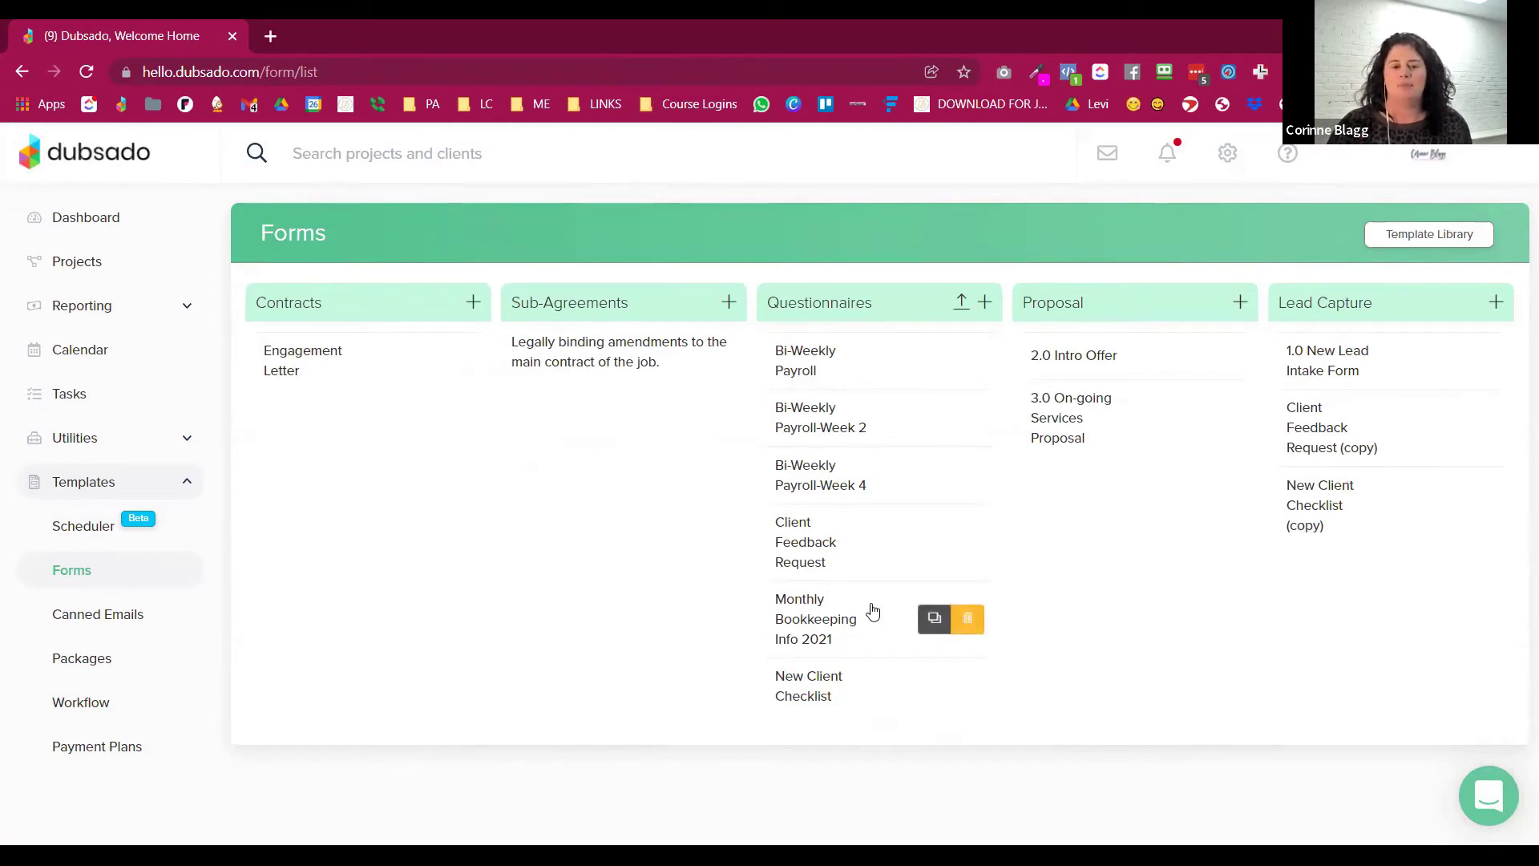
# Delete the logo block from the 1.0 New Lead Intake Form, then Save and Close it
pyautogui.click(1318, 367)
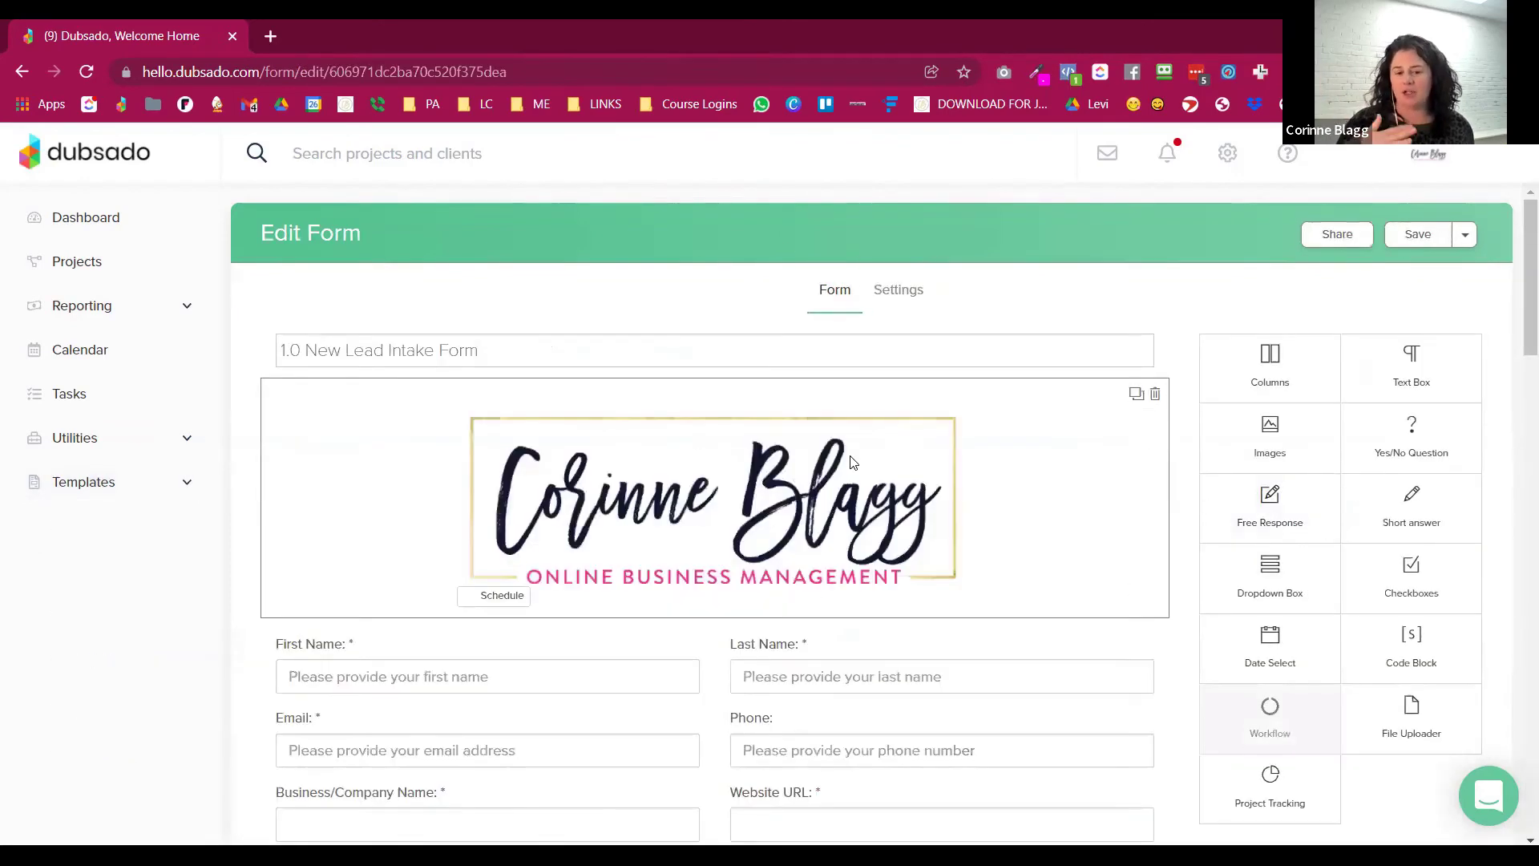
pyautogui.click(1155, 394)
pyautogui.scroll(-3, 1134, 436)
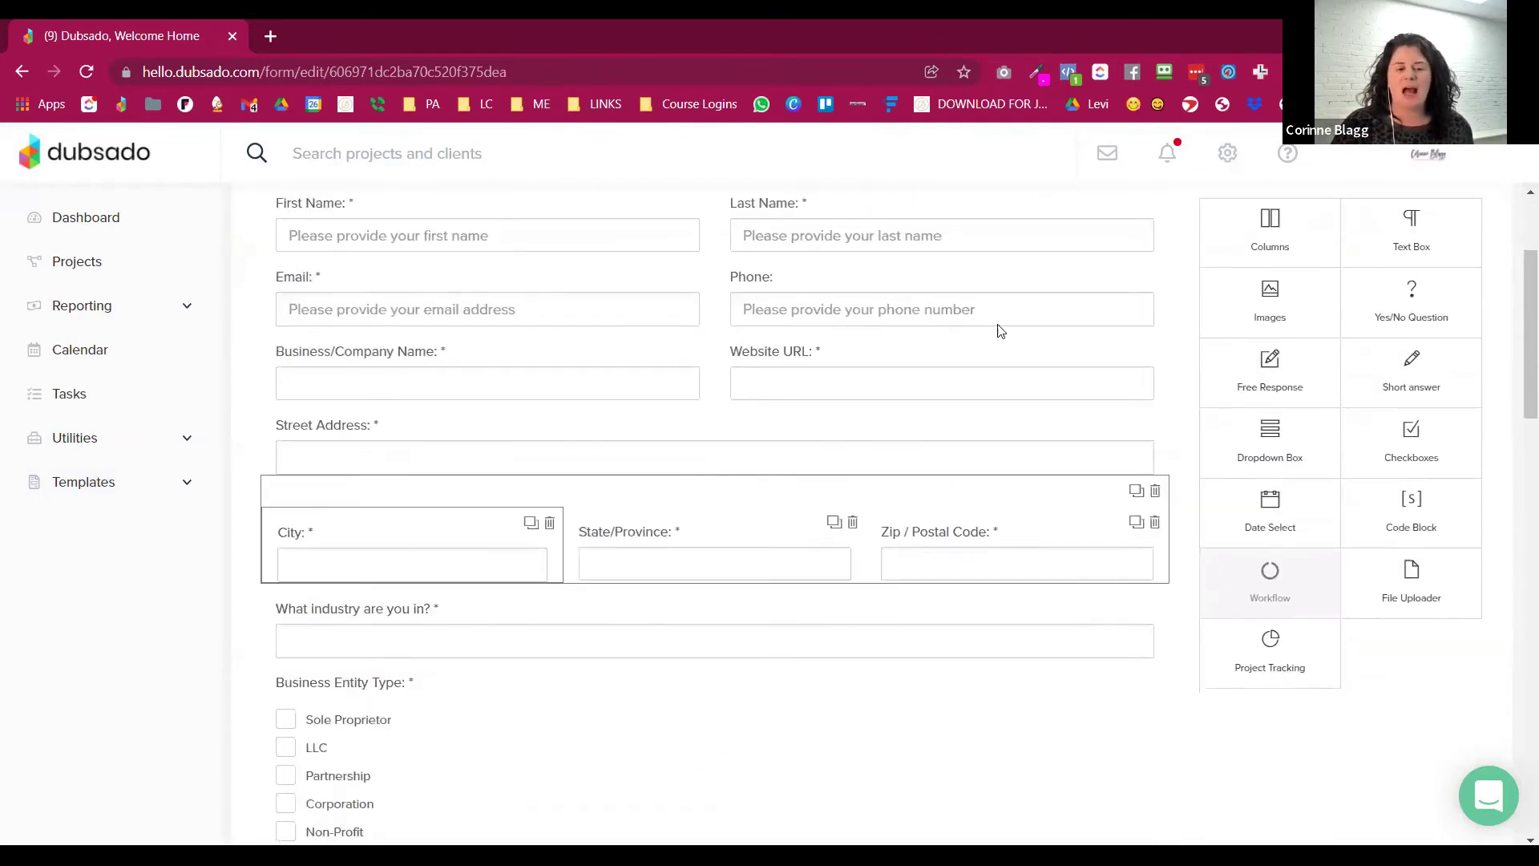
pyautogui.scroll(-3, 921, 382)
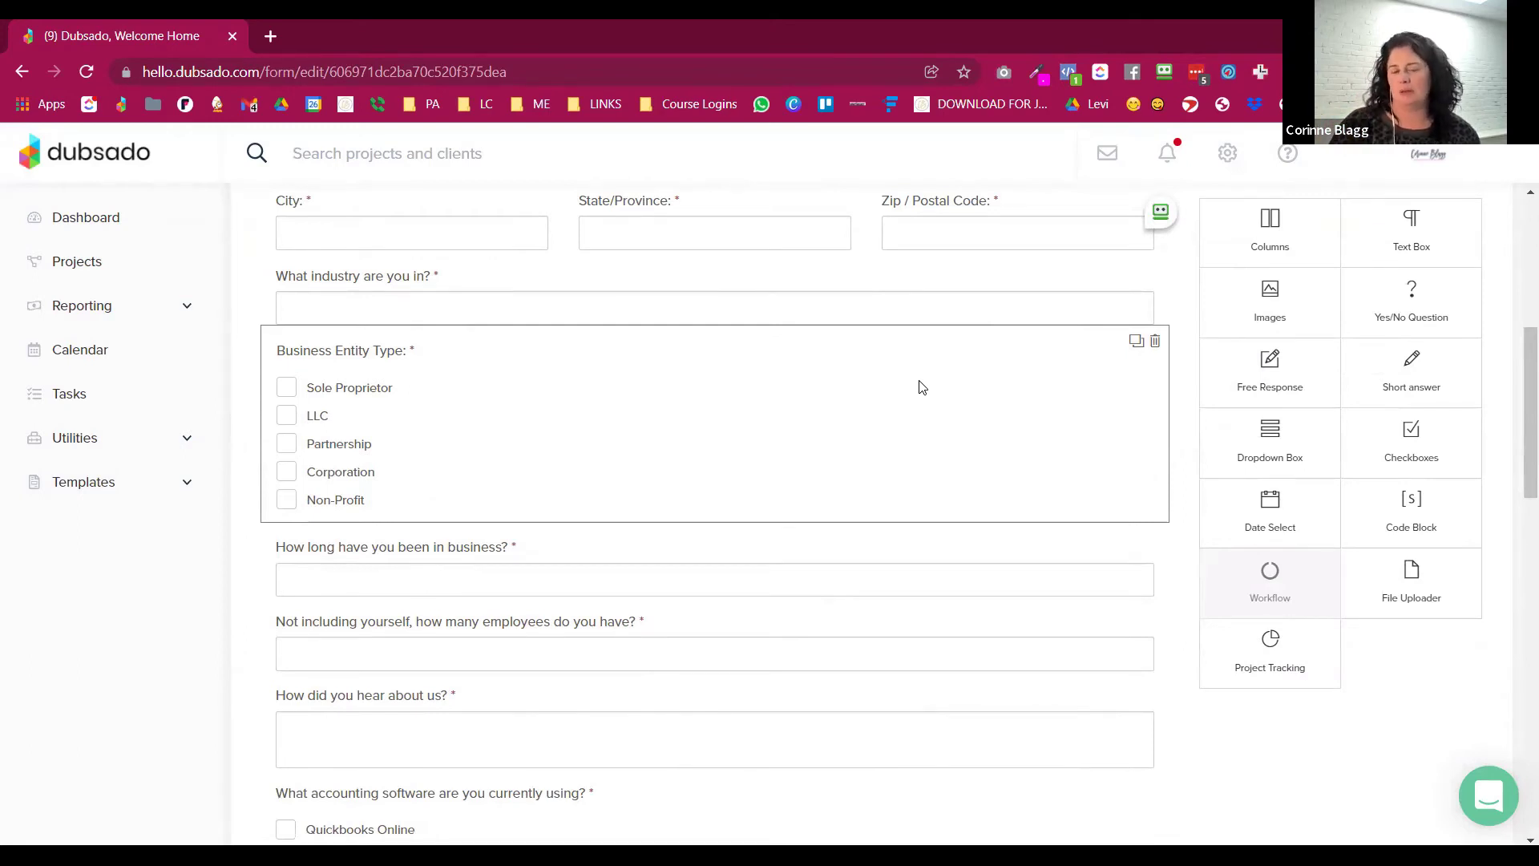
pyautogui.scroll(6, 923, 387)
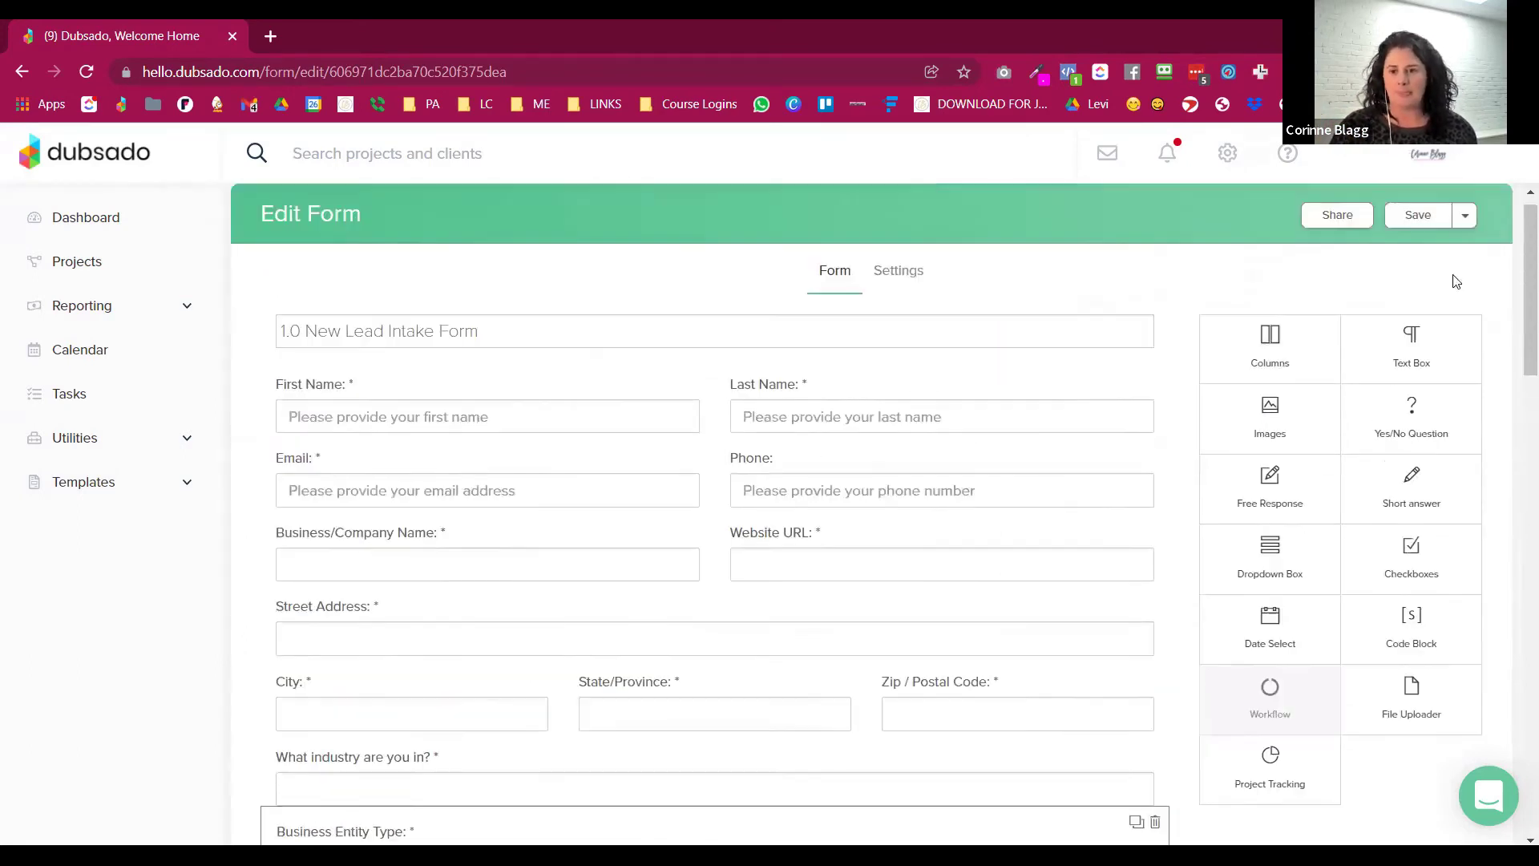
pyautogui.click(1466, 235)
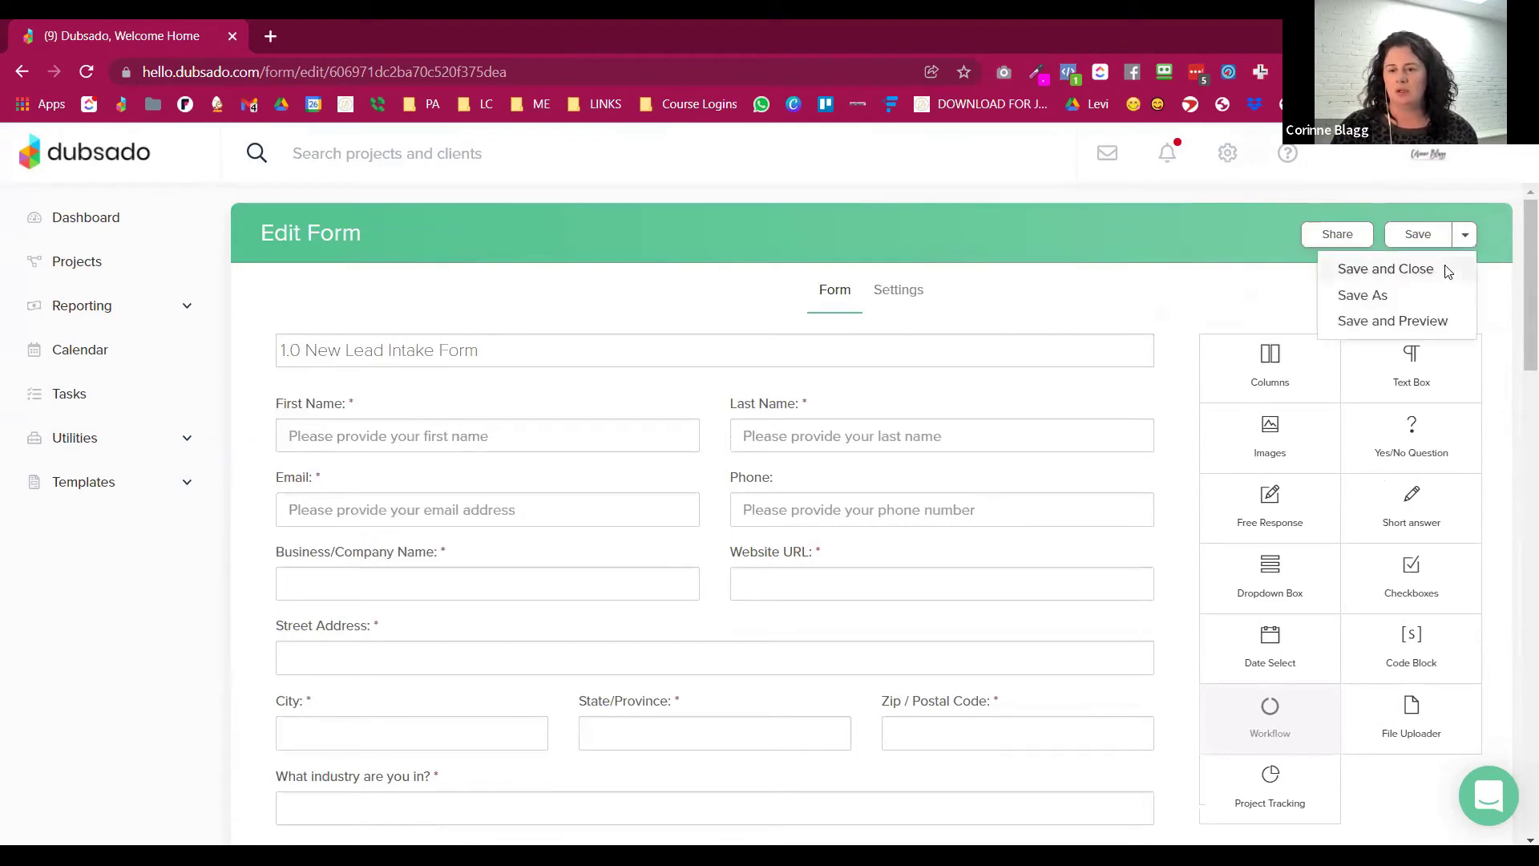
pyautogui.click(1443, 266)
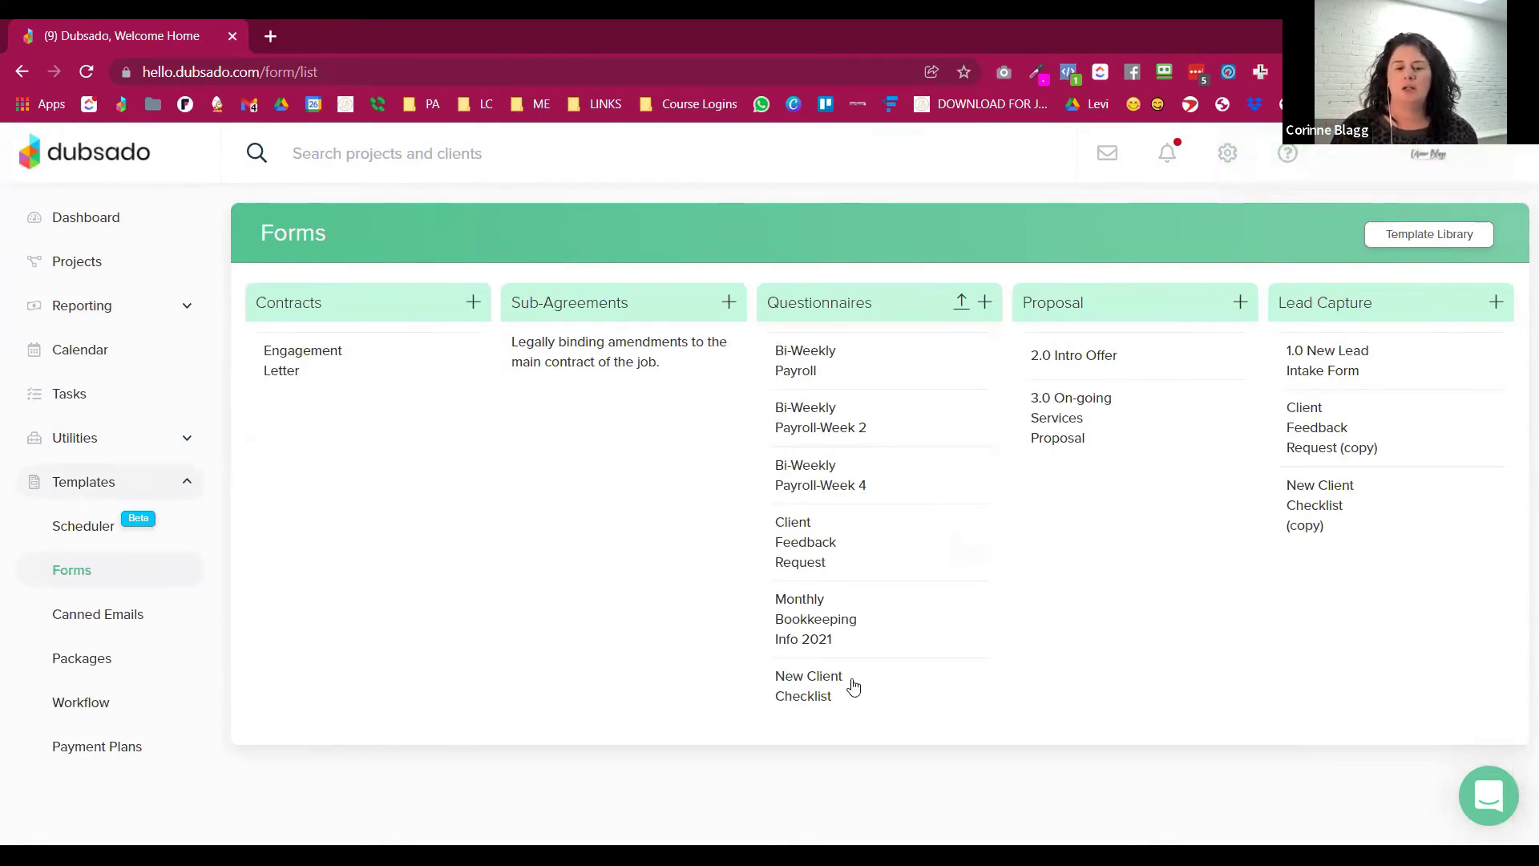
# In the 3.0 On-going Services Proposal, delete the banner image and three event-hours questions
pyautogui.click(1077, 419)
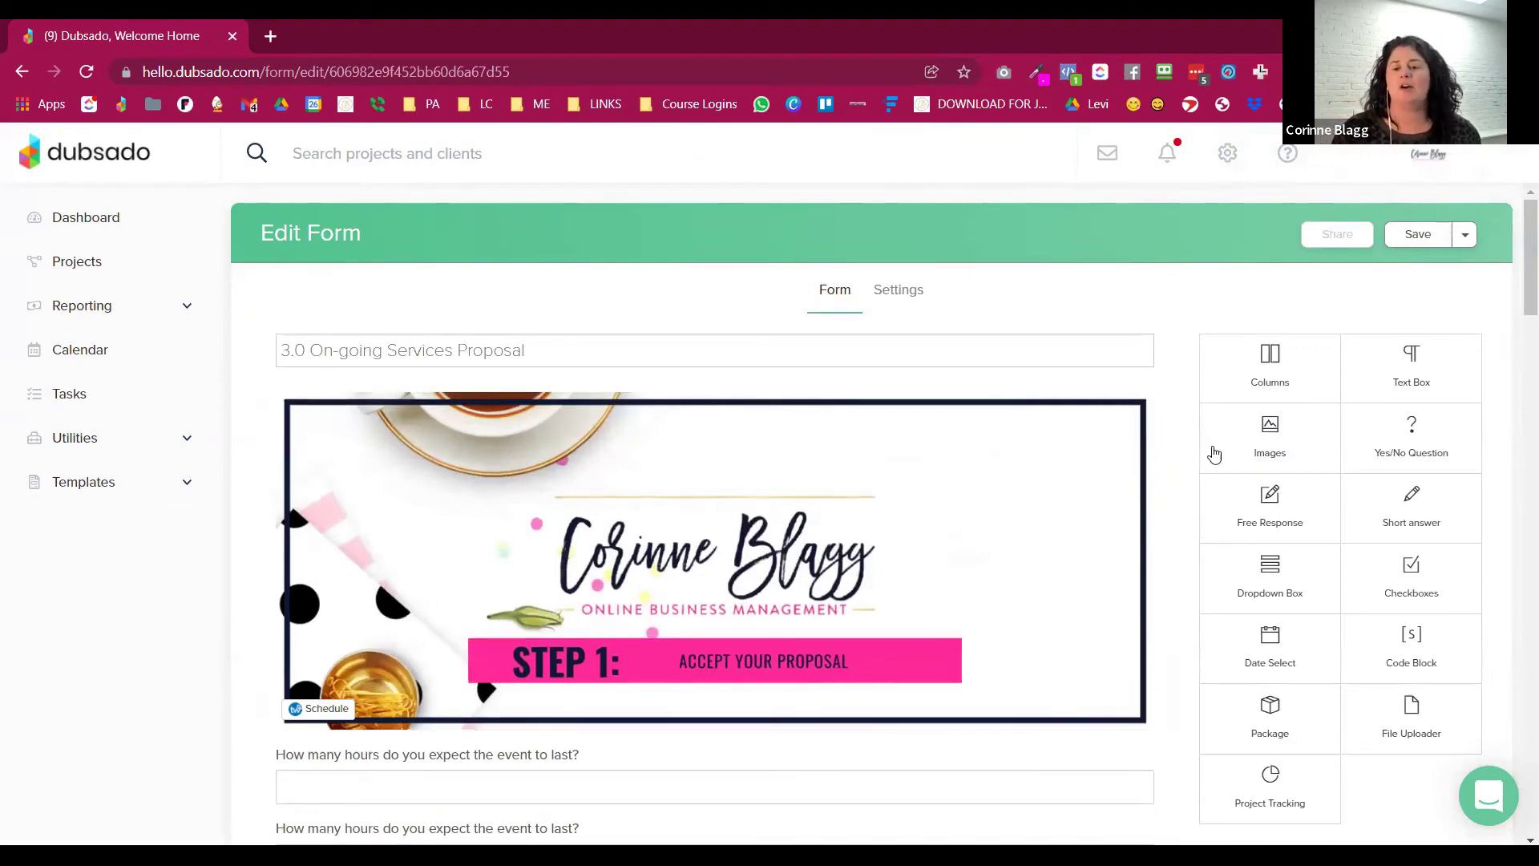
pyautogui.click(1155, 394)
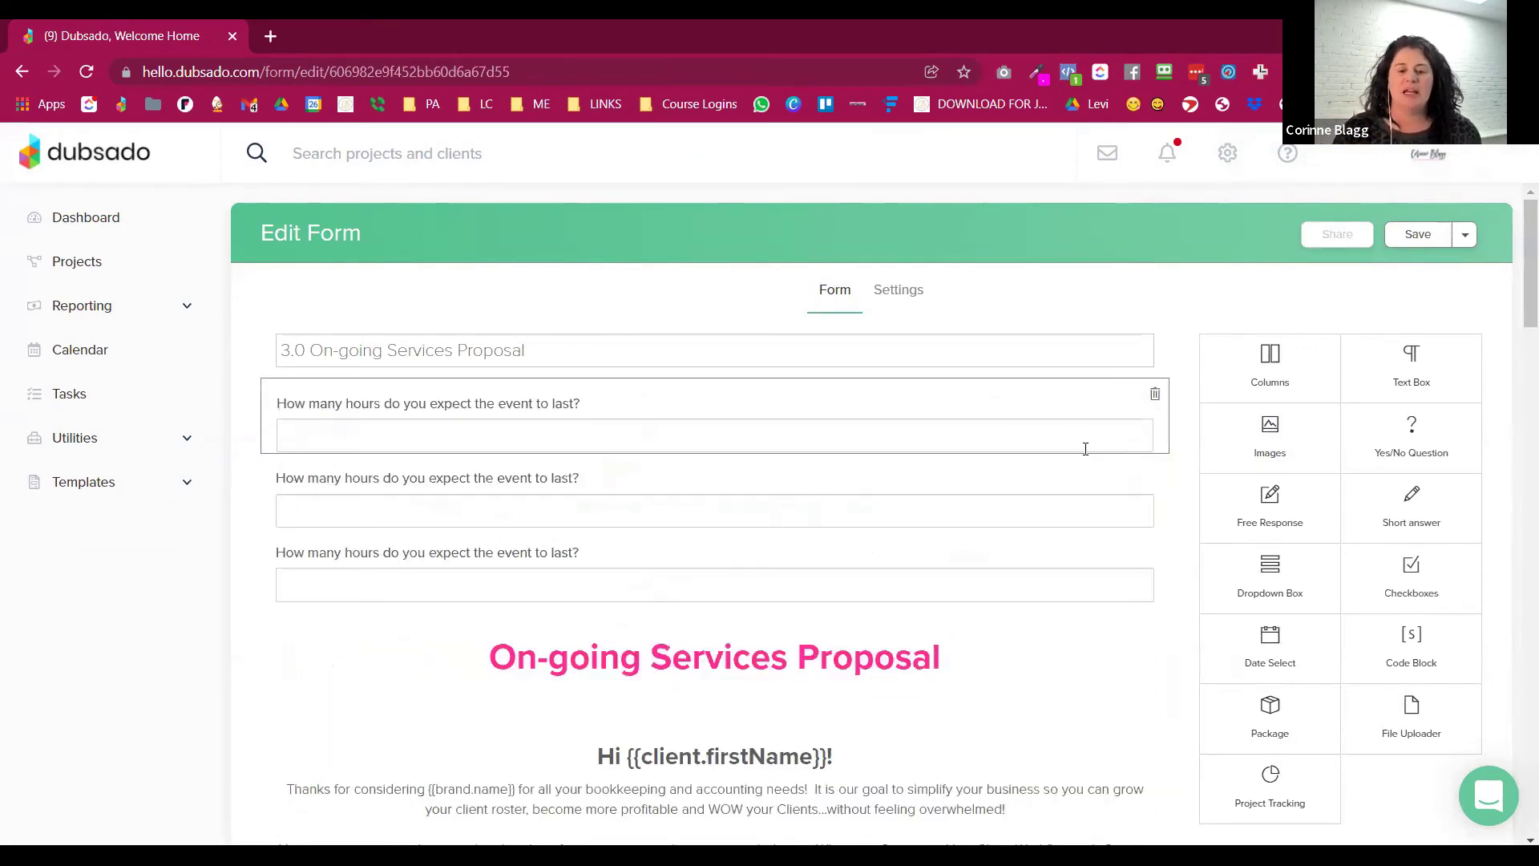
pyautogui.click(1155, 394)
pyautogui.click(1156, 394)
pyautogui.click(1156, 396)
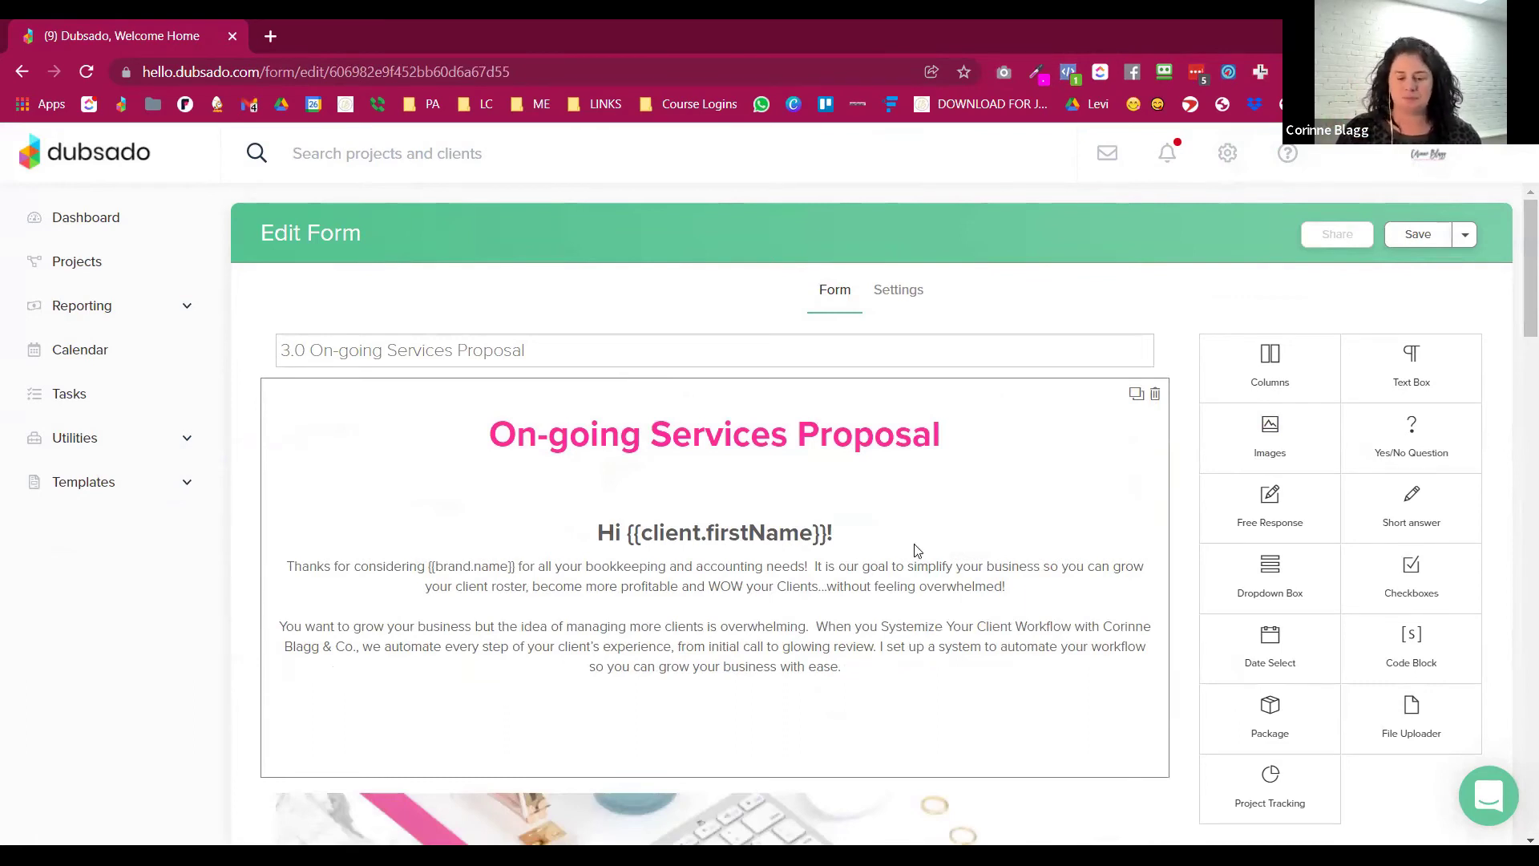
# Drag Package 1 into its own row below the proposal text, then Save and Close
pyautogui.scroll(-8, 922, 547)
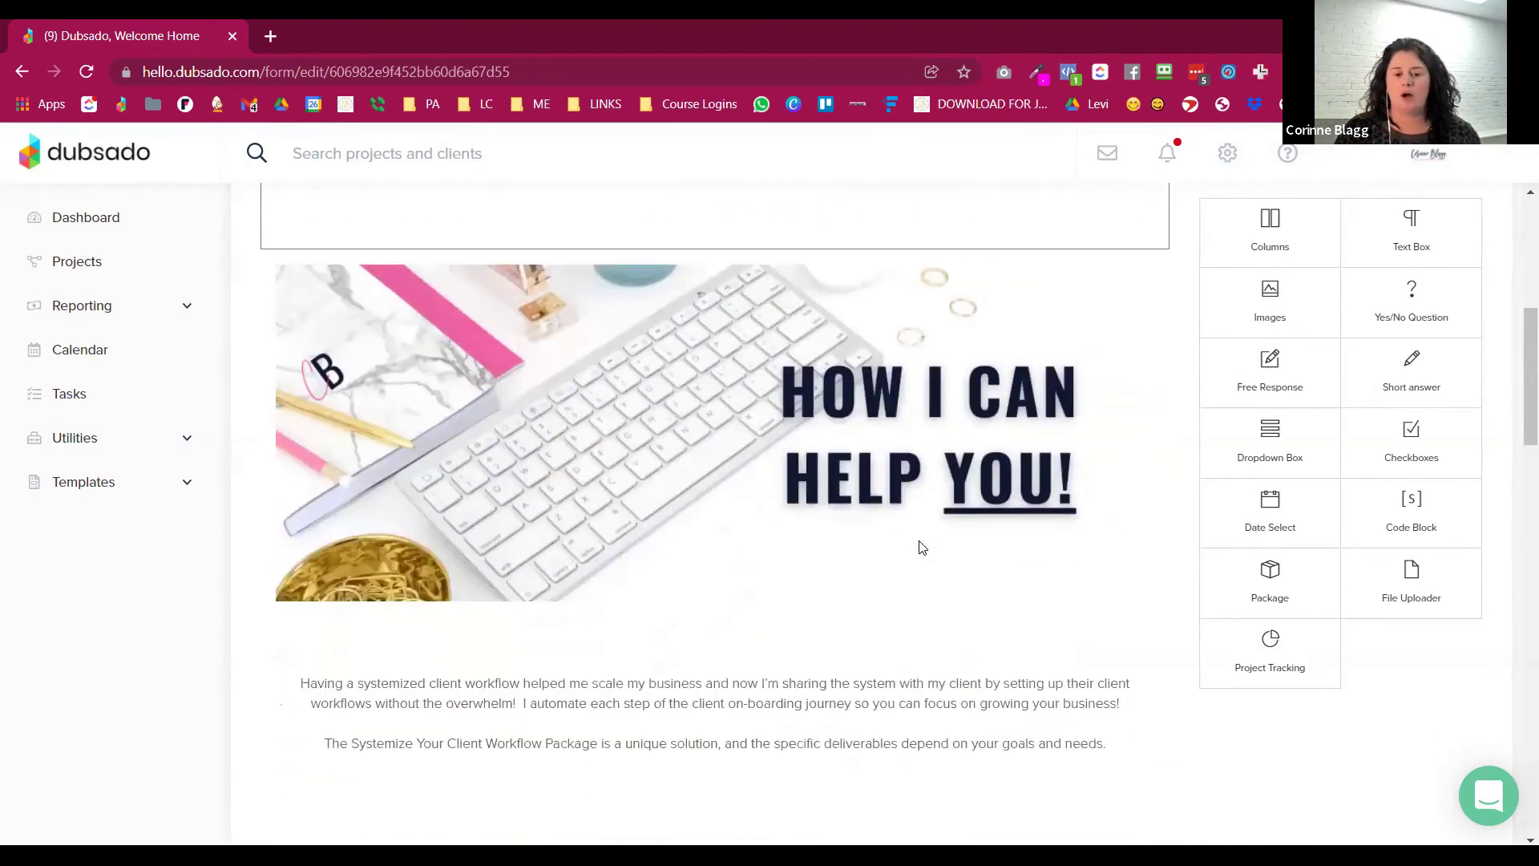
pyautogui.scroll(-16, 922, 547)
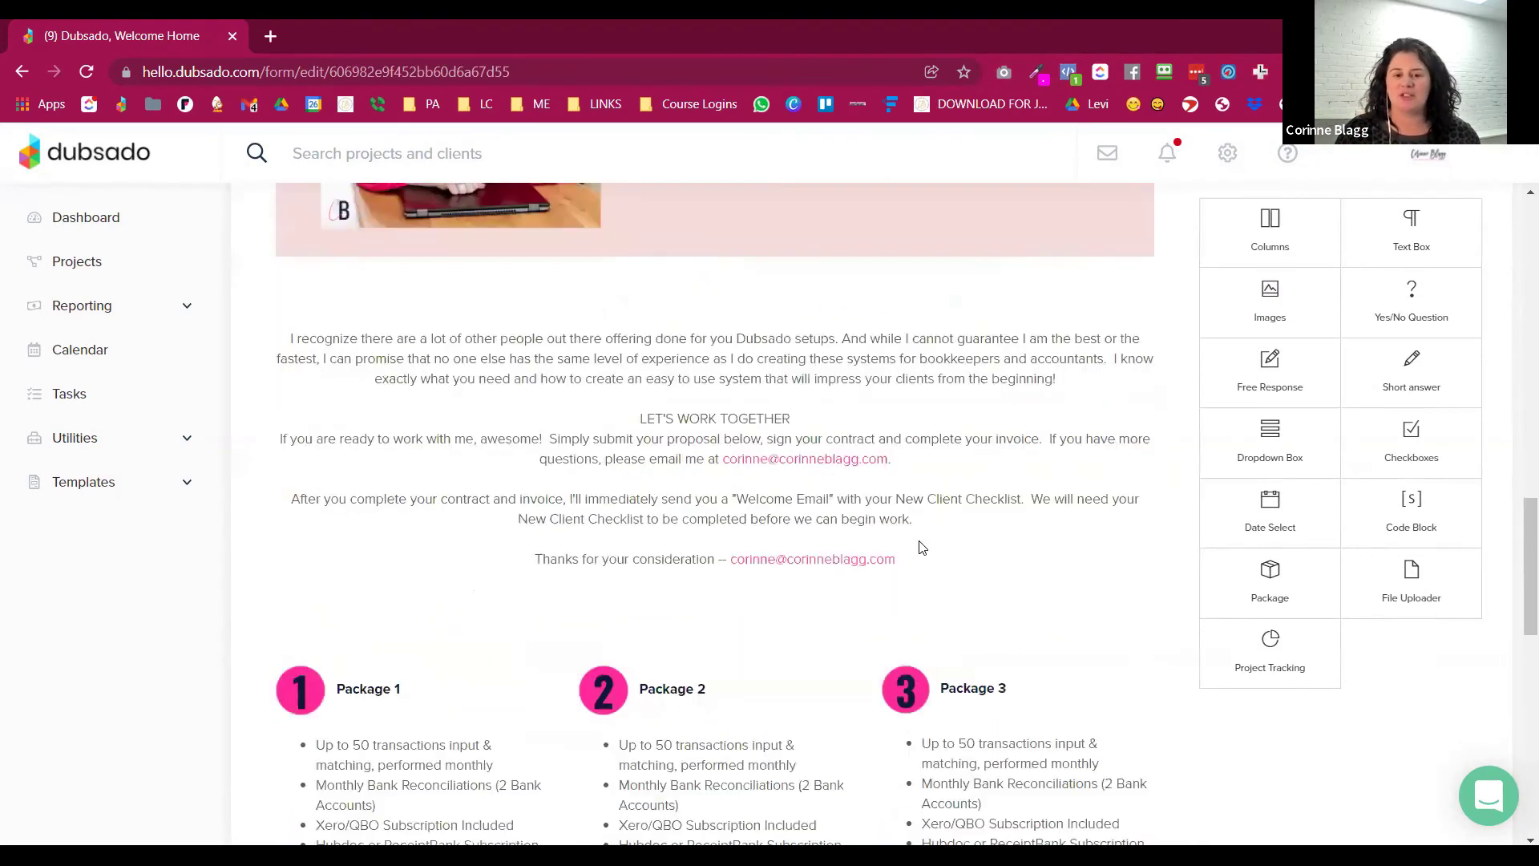
pyautogui.scroll(5, 922, 548)
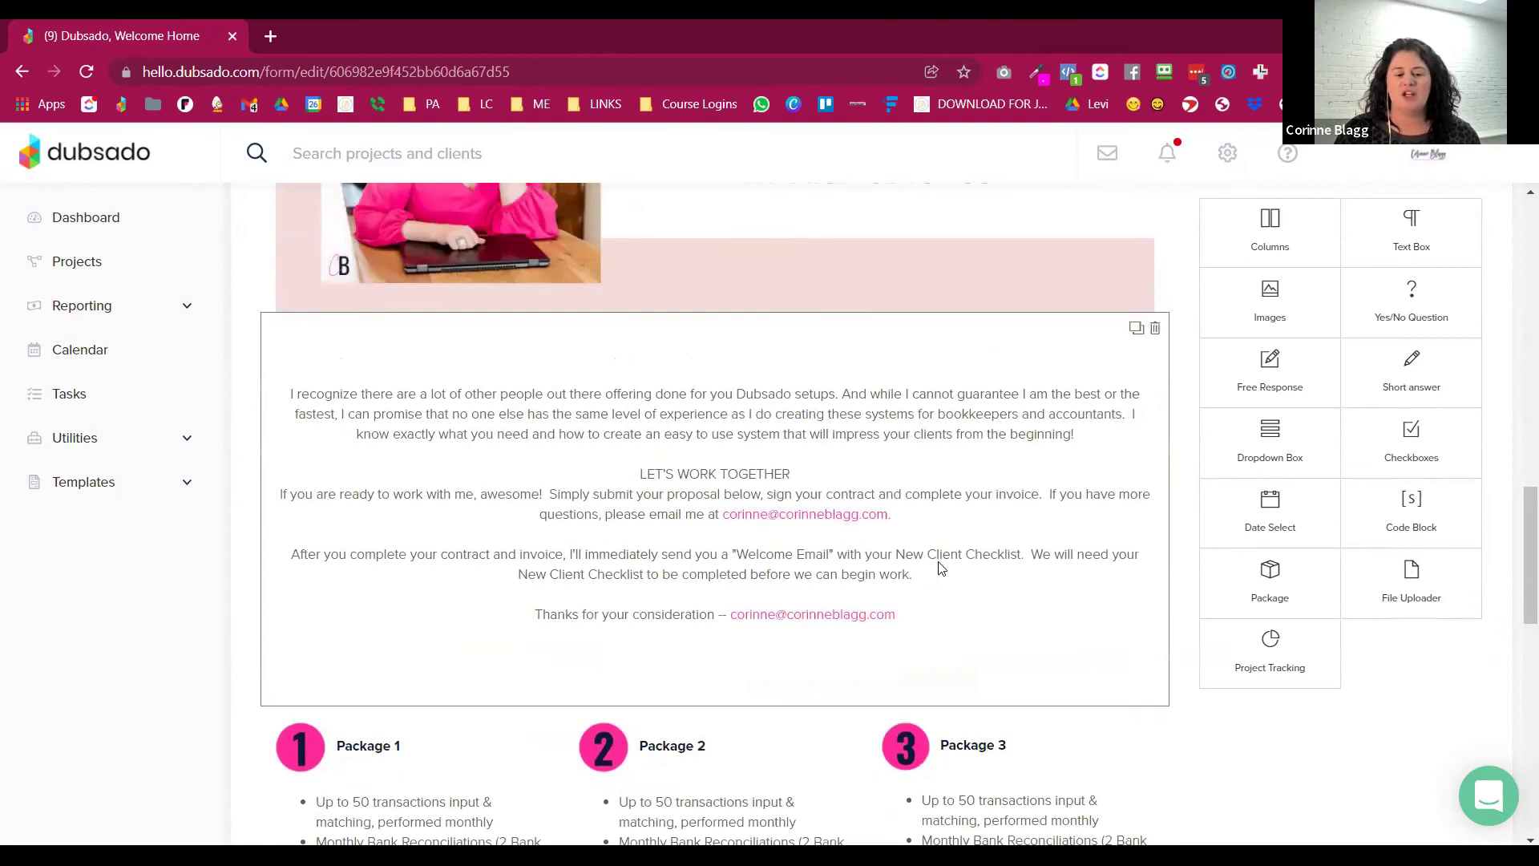
pyautogui.scroll(-3, 938, 554)
pyautogui.moveTo(412, 705); pyautogui.dragTo(712, 481)
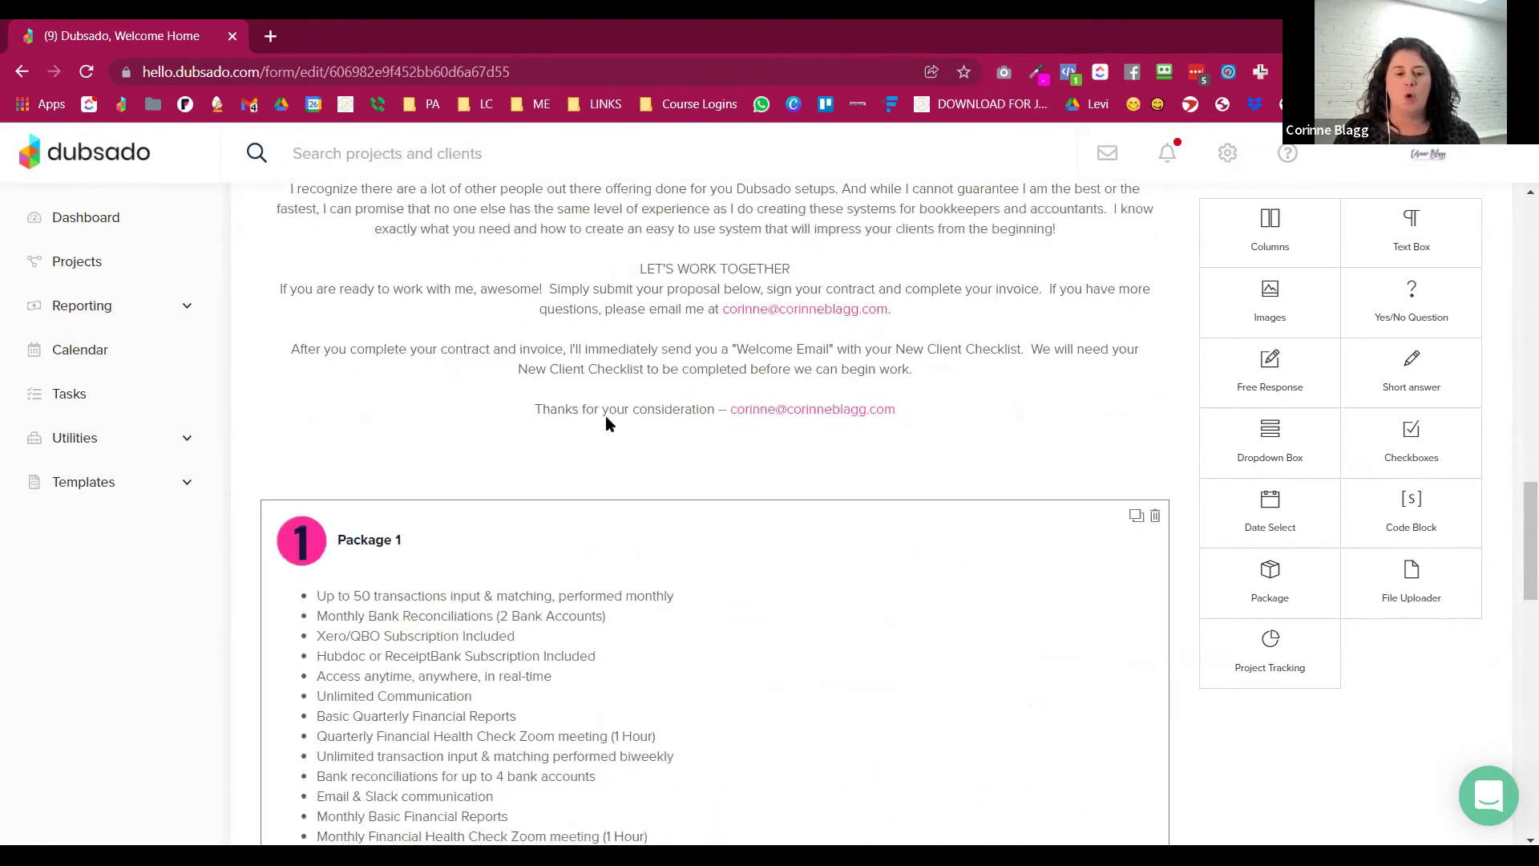
pyautogui.scroll(-4, 904, 533)
pyautogui.scroll(-1, 770, 577)
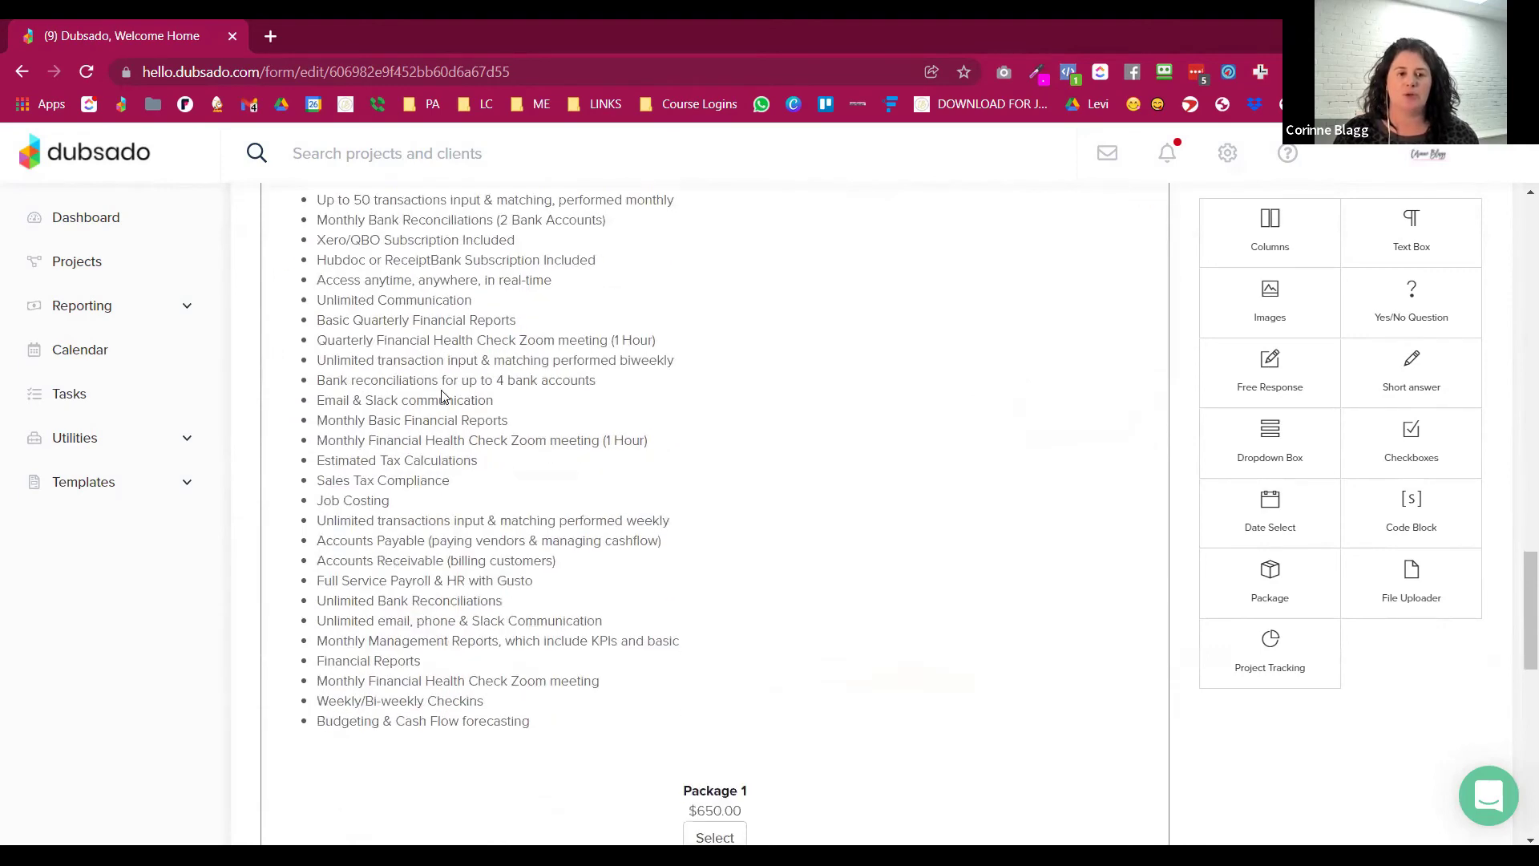
pyautogui.scroll(1, 510, 473)
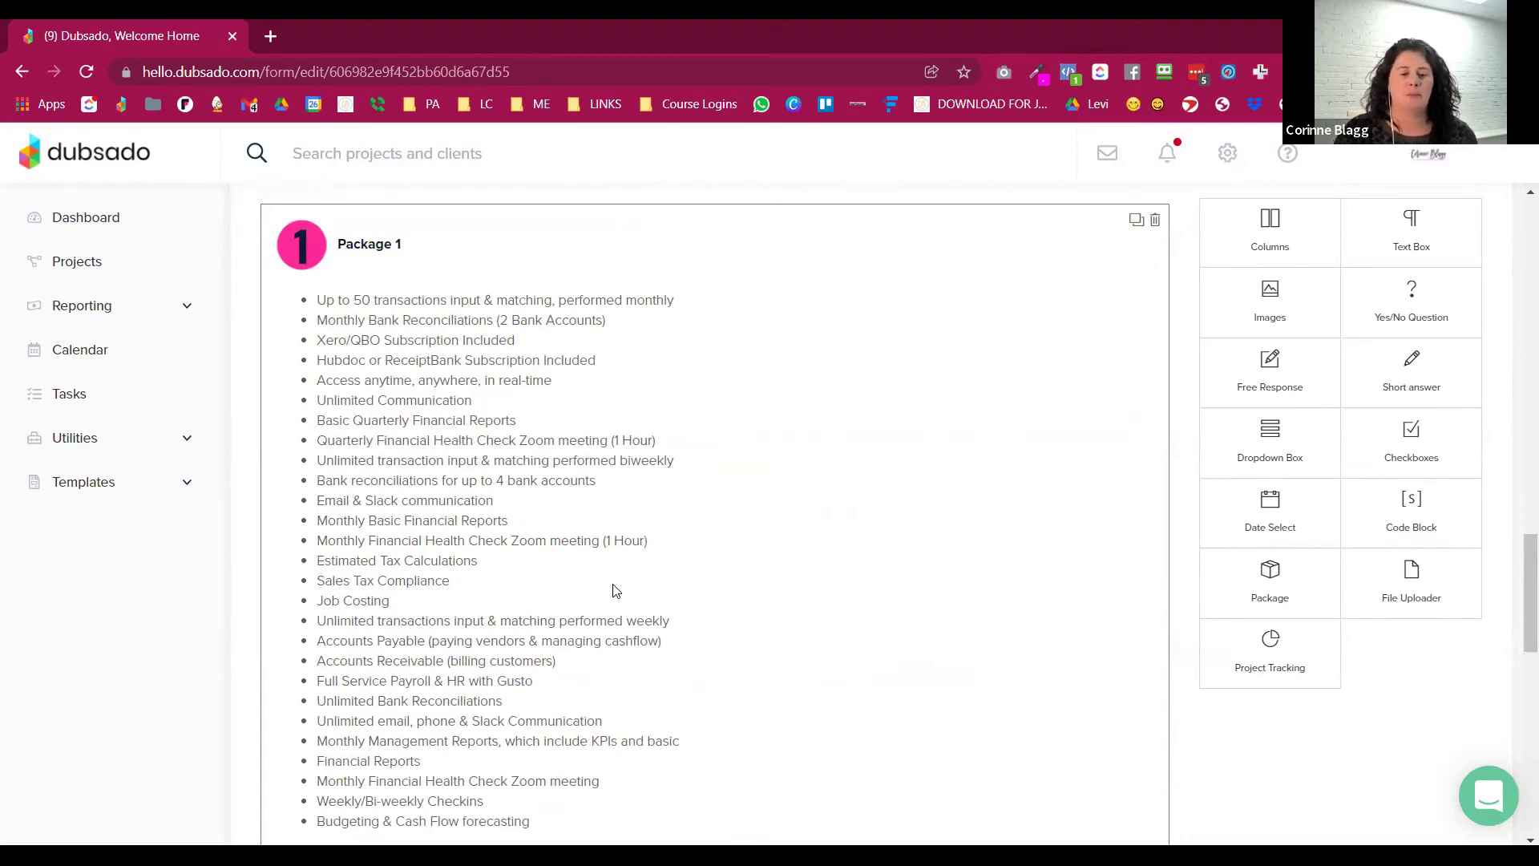
pyautogui.scroll(-2, 614, 591)
pyautogui.scroll(6, 842, 591)
pyautogui.scroll(10, 842, 591)
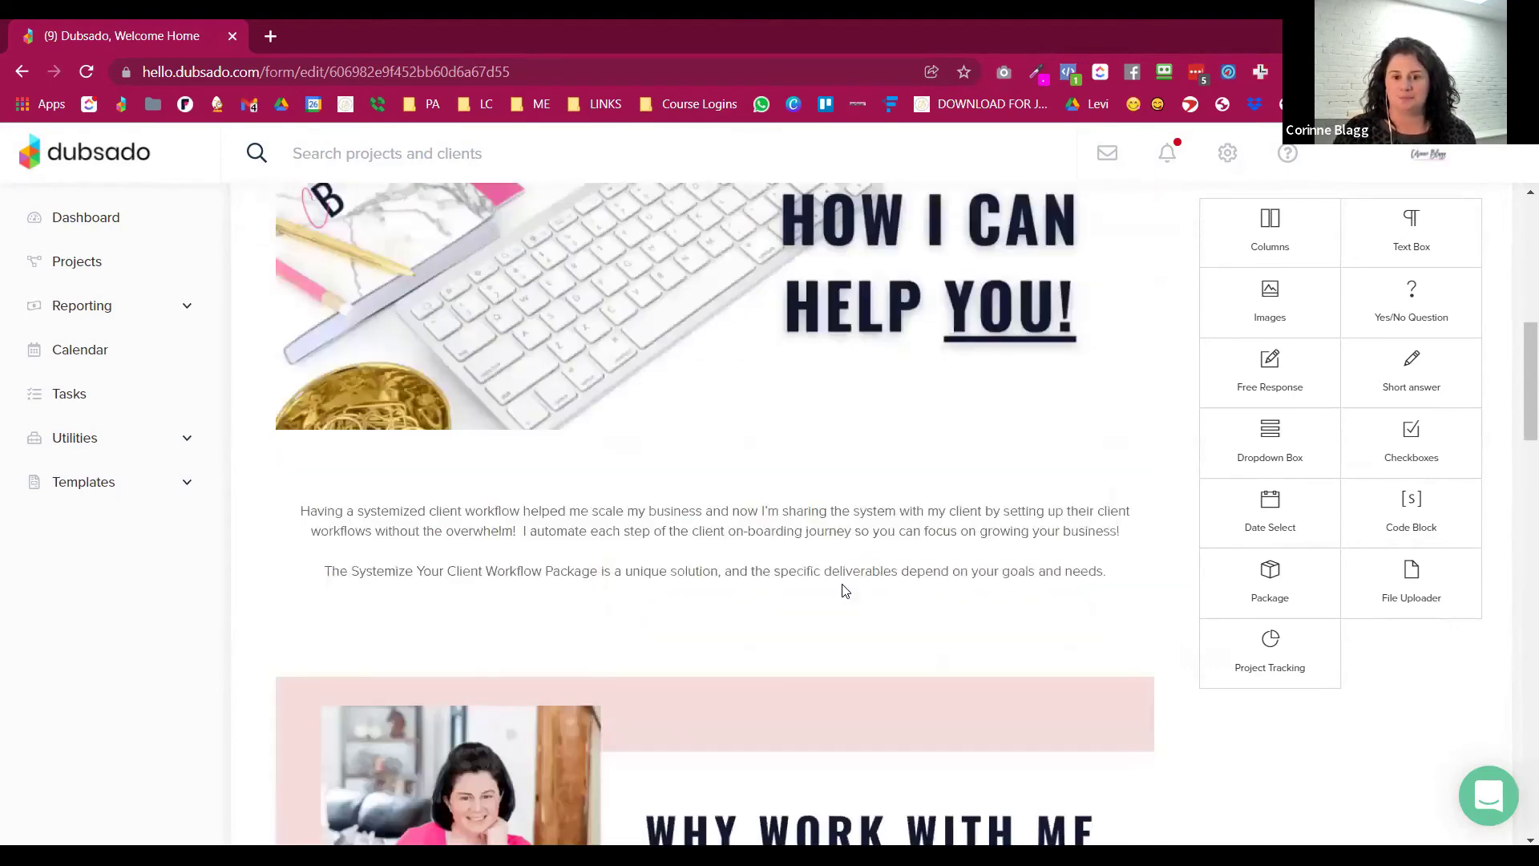
pyautogui.click(1466, 236)
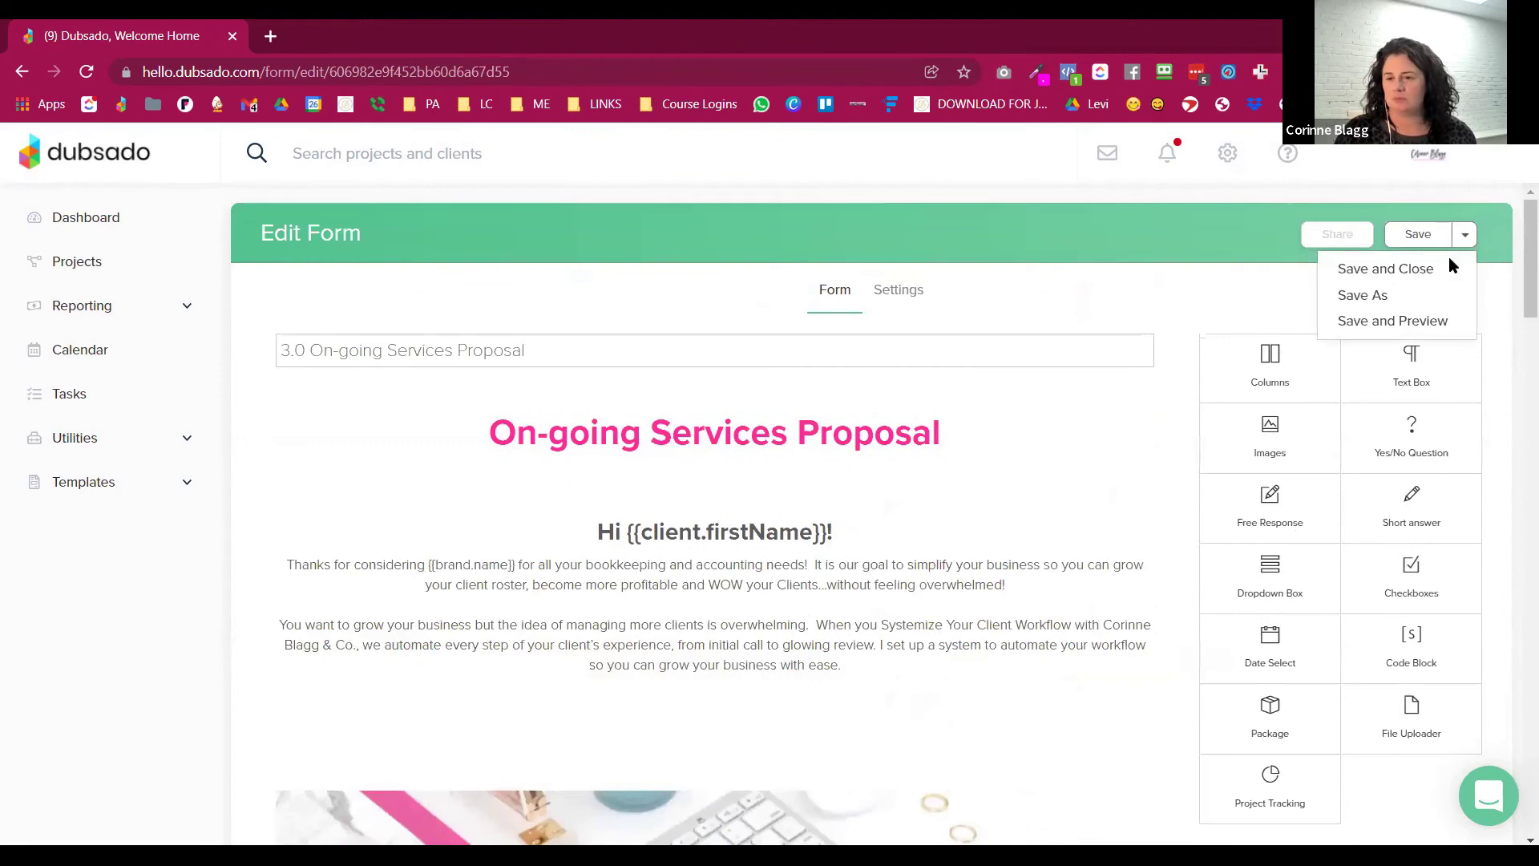
pyautogui.click(1449, 261)
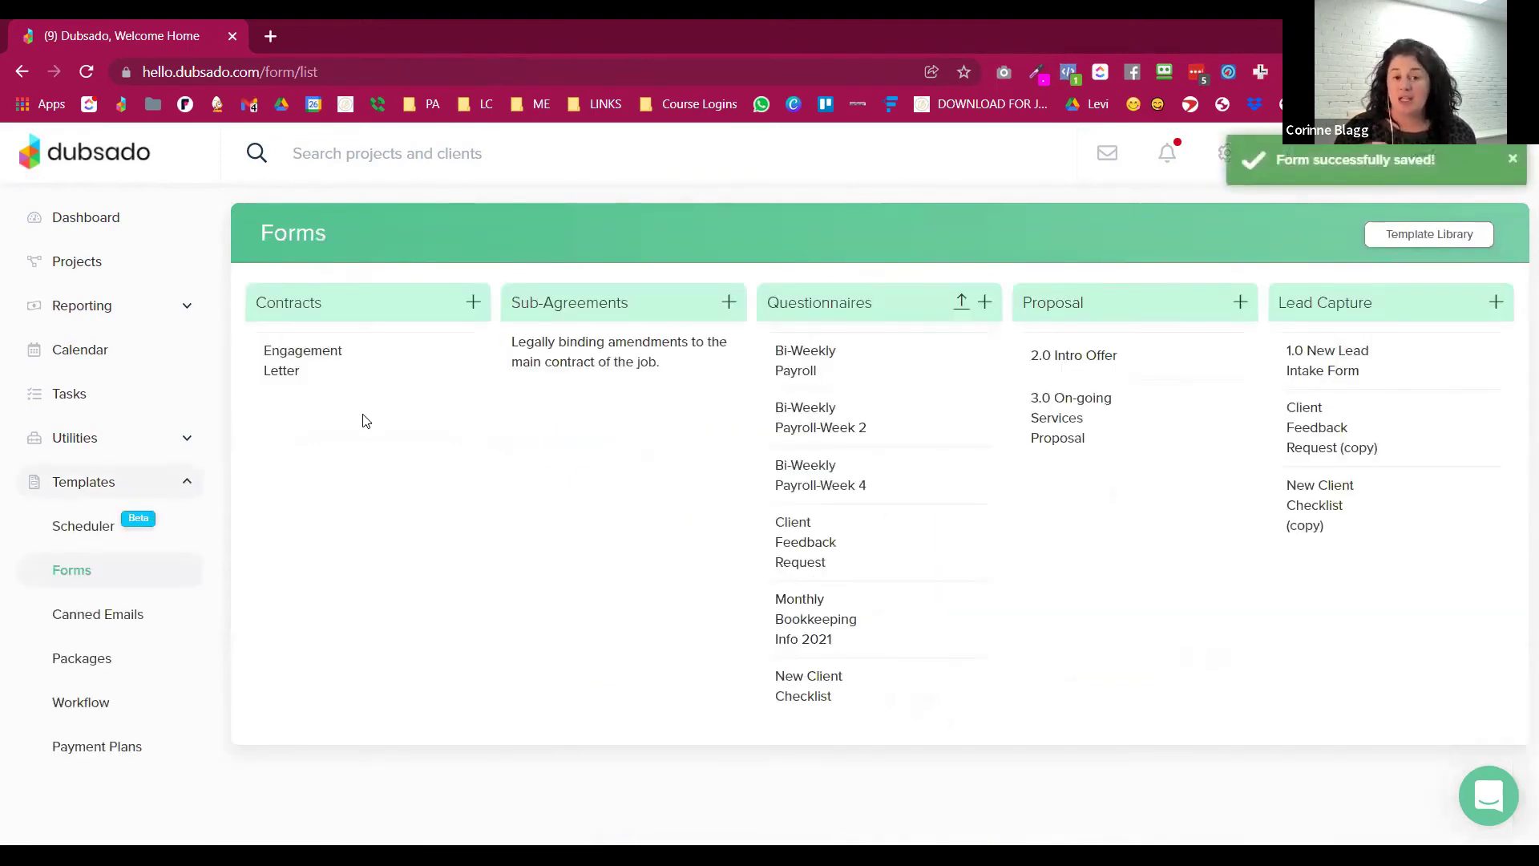
pyautogui.click(311, 367)
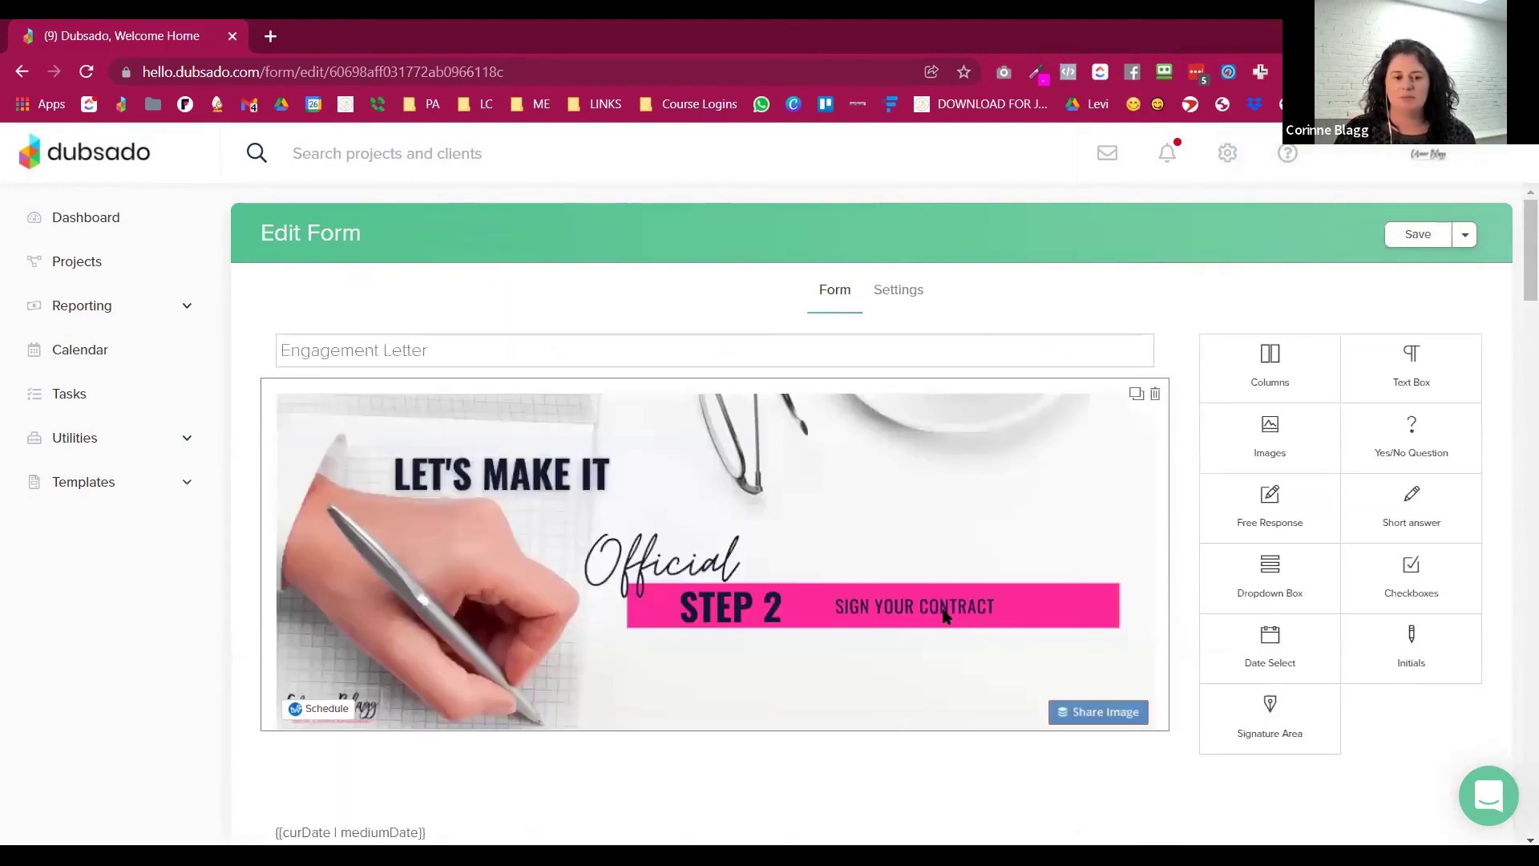
pyautogui.scroll(-15, 943, 616)
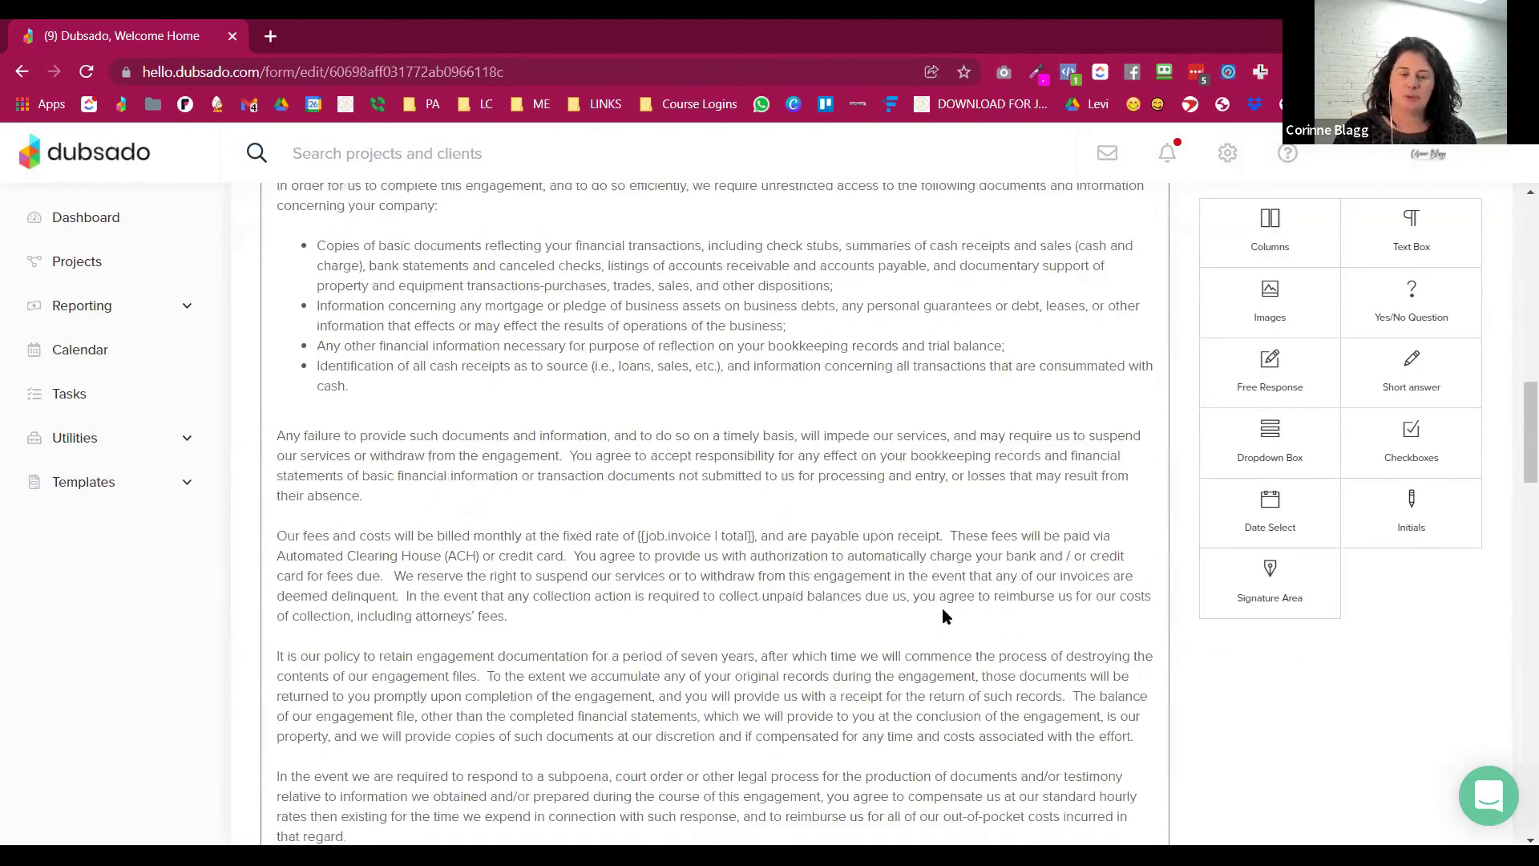
pyautogui.scroll(-12, 943, 616)
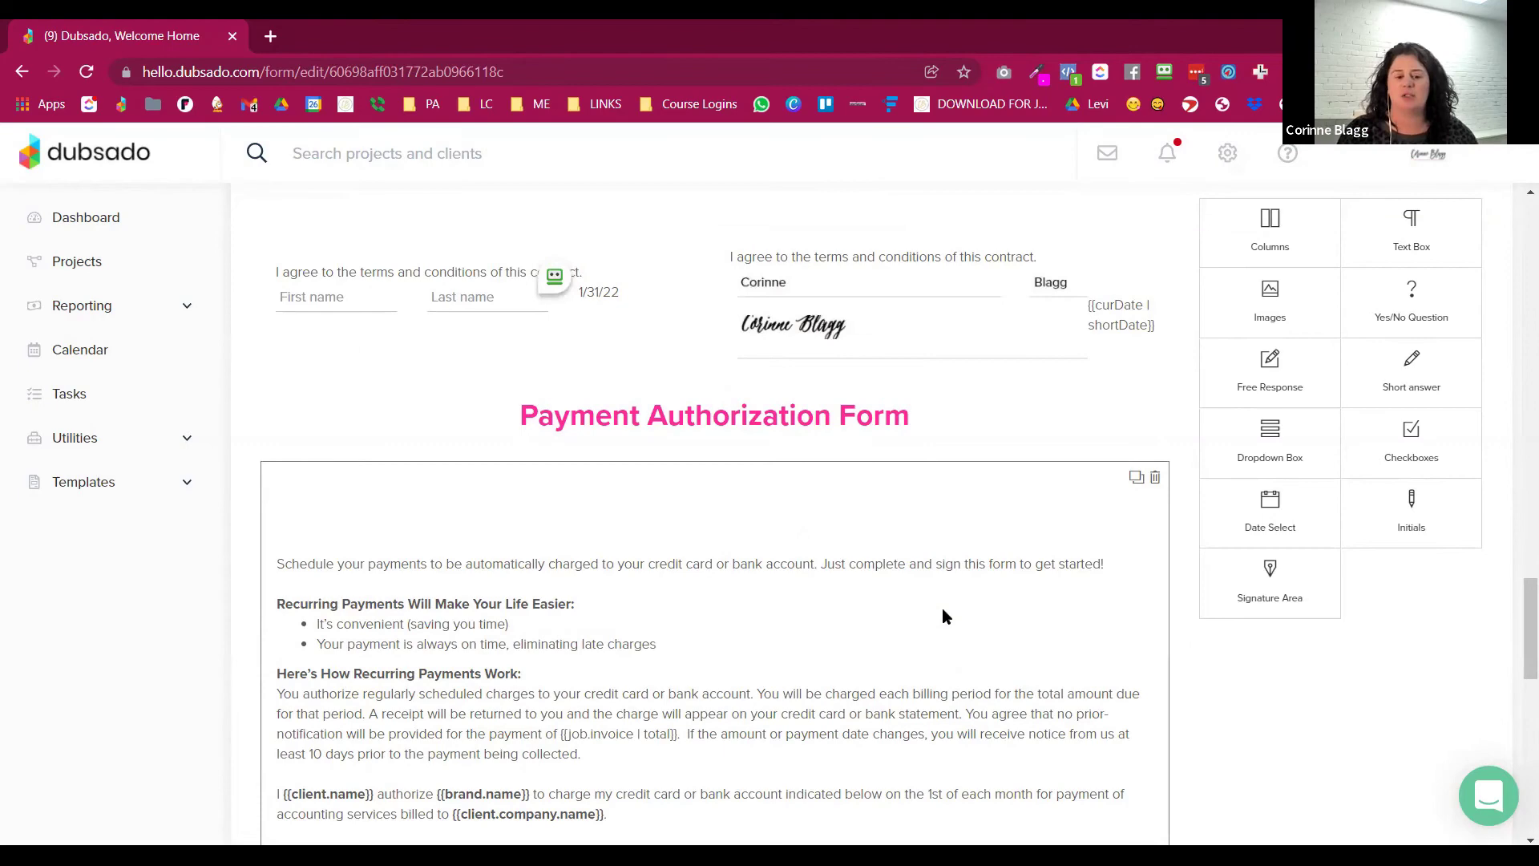
pyautogui.scroll(-1, 943, 616)
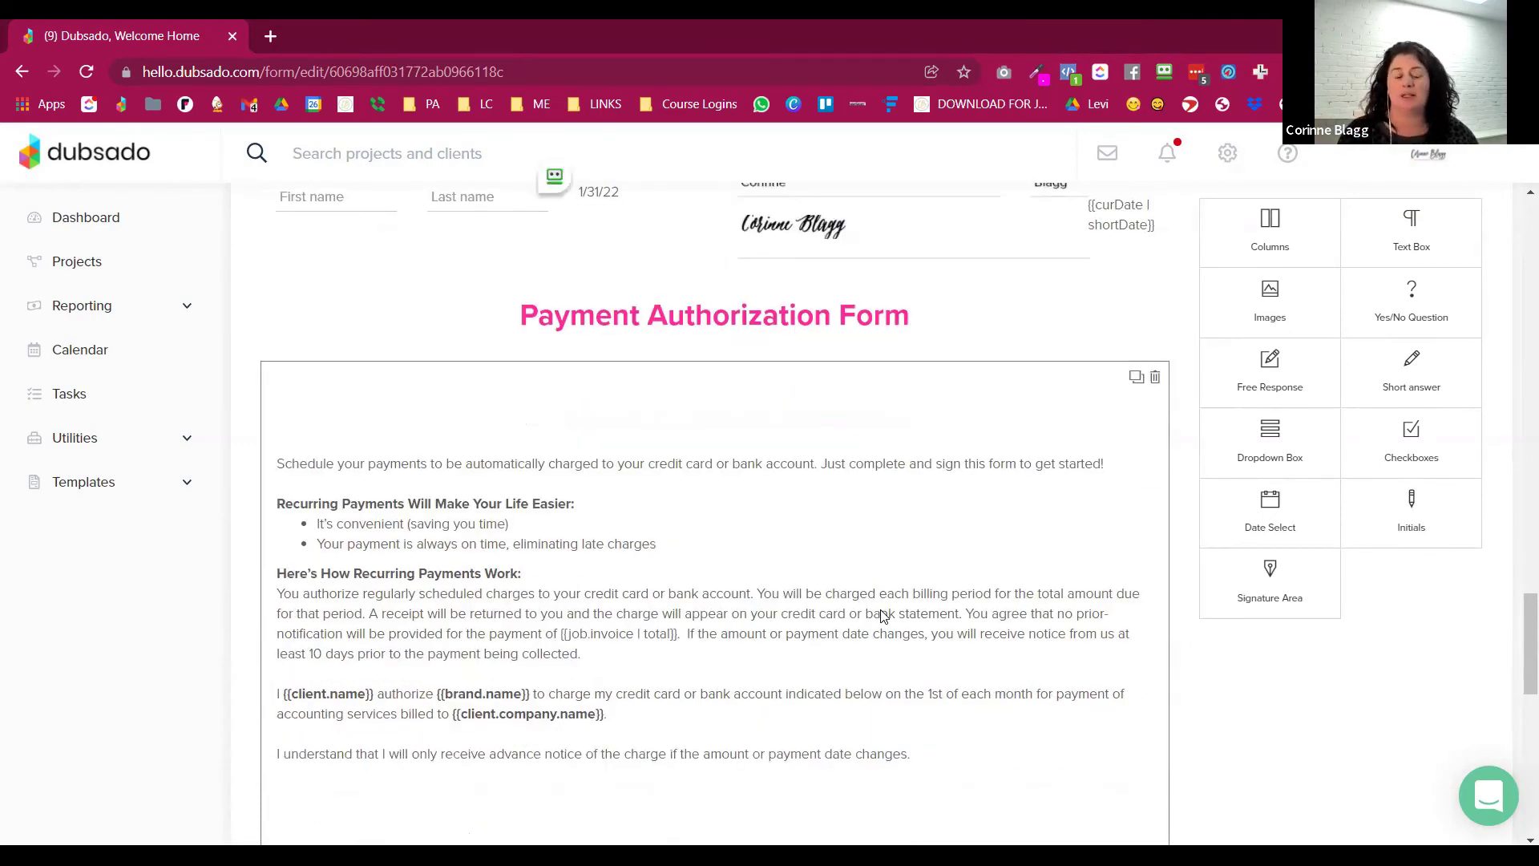
pyautogui.scroll(-4, 762, 515)
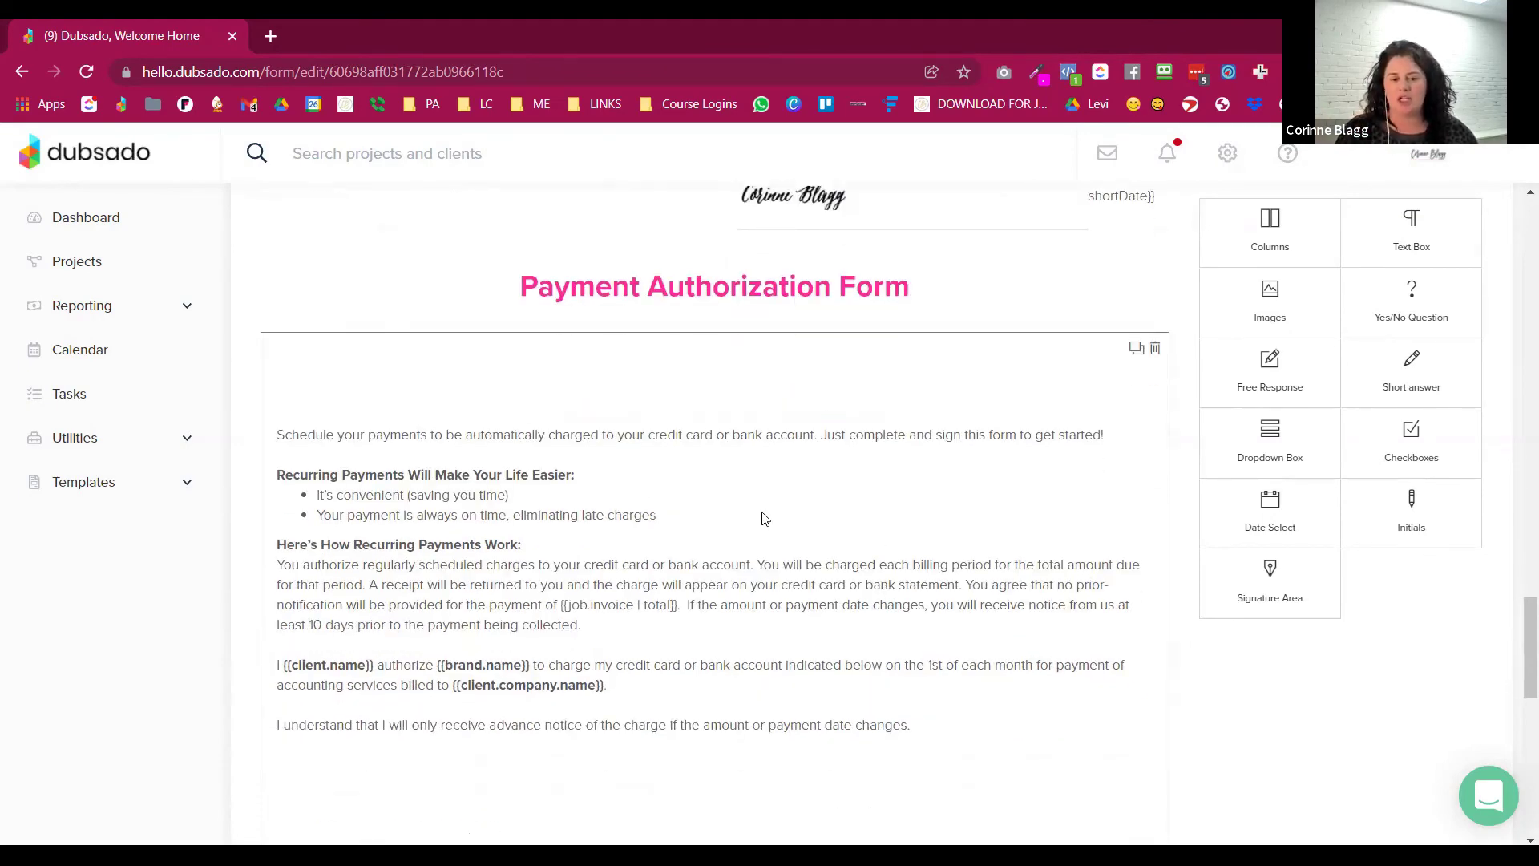
pyautogui.scroll(-1, 629, 591)
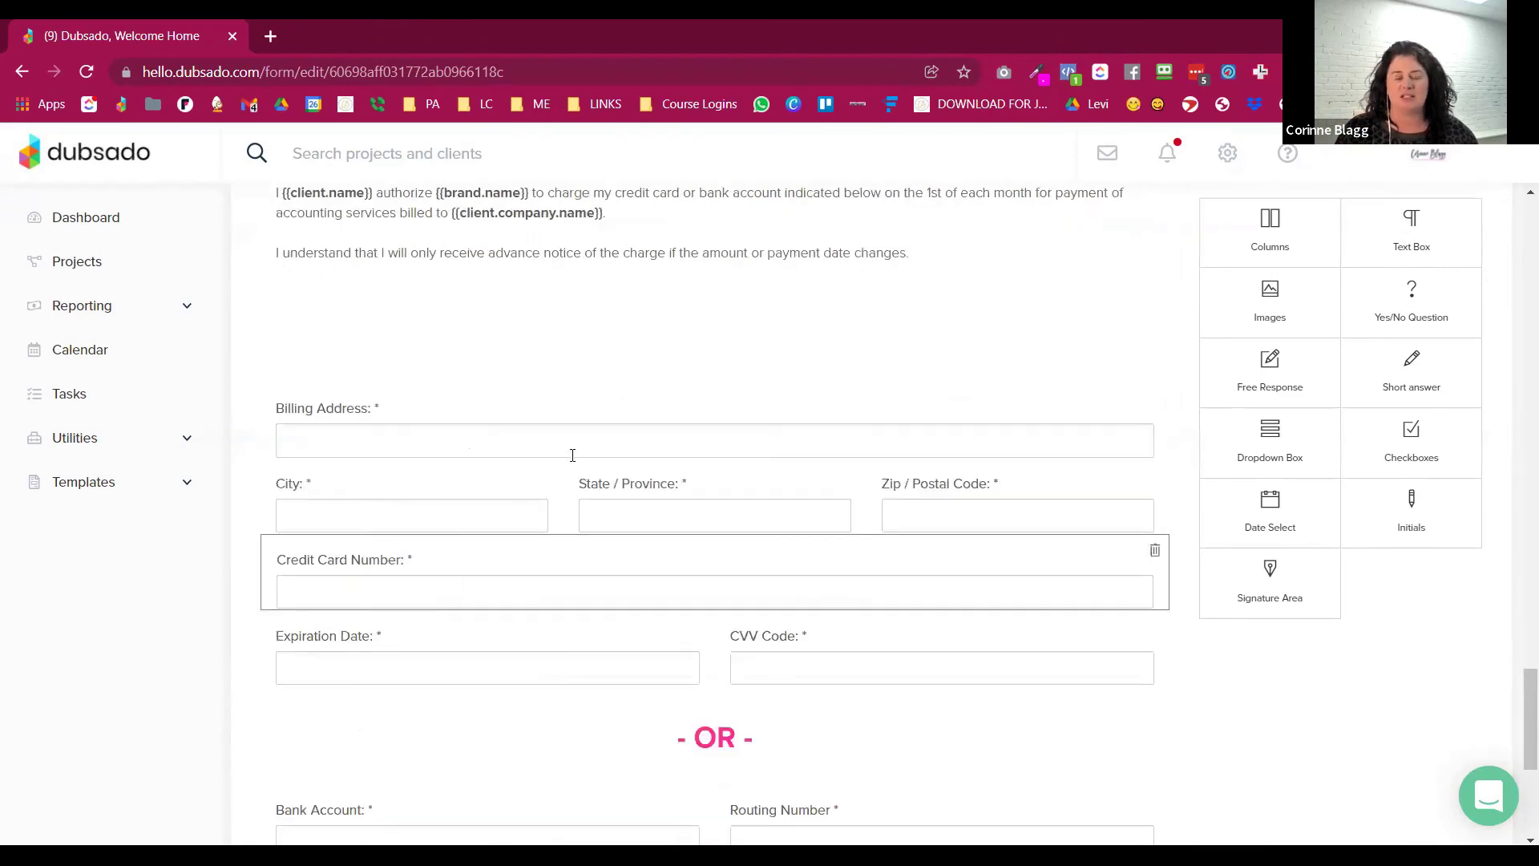
pyautogui.scroll(-4, 721, 572)
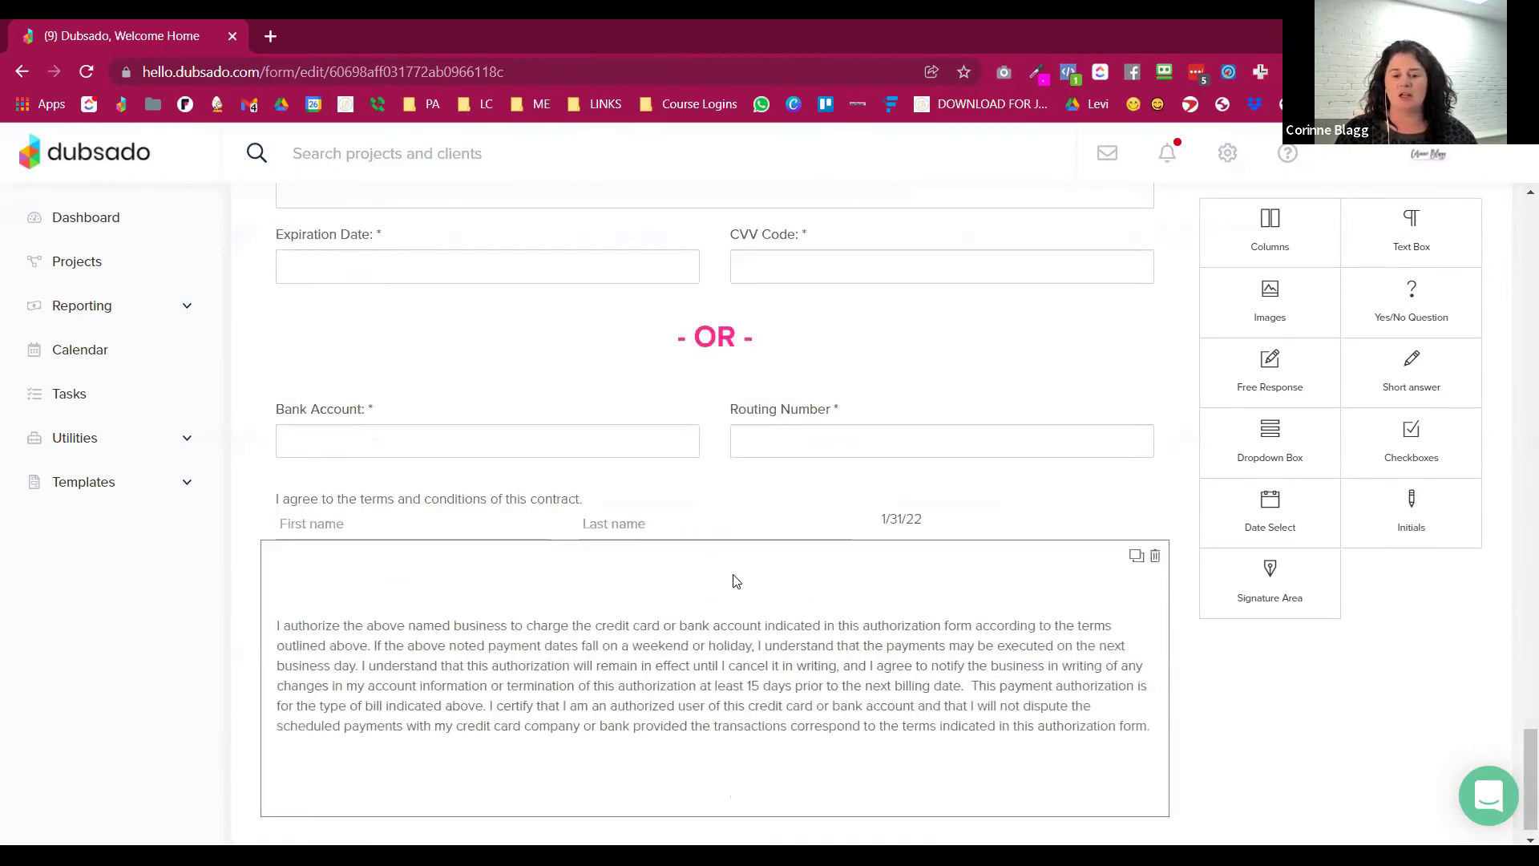
pyautogui.scroll(7, 735, 577)
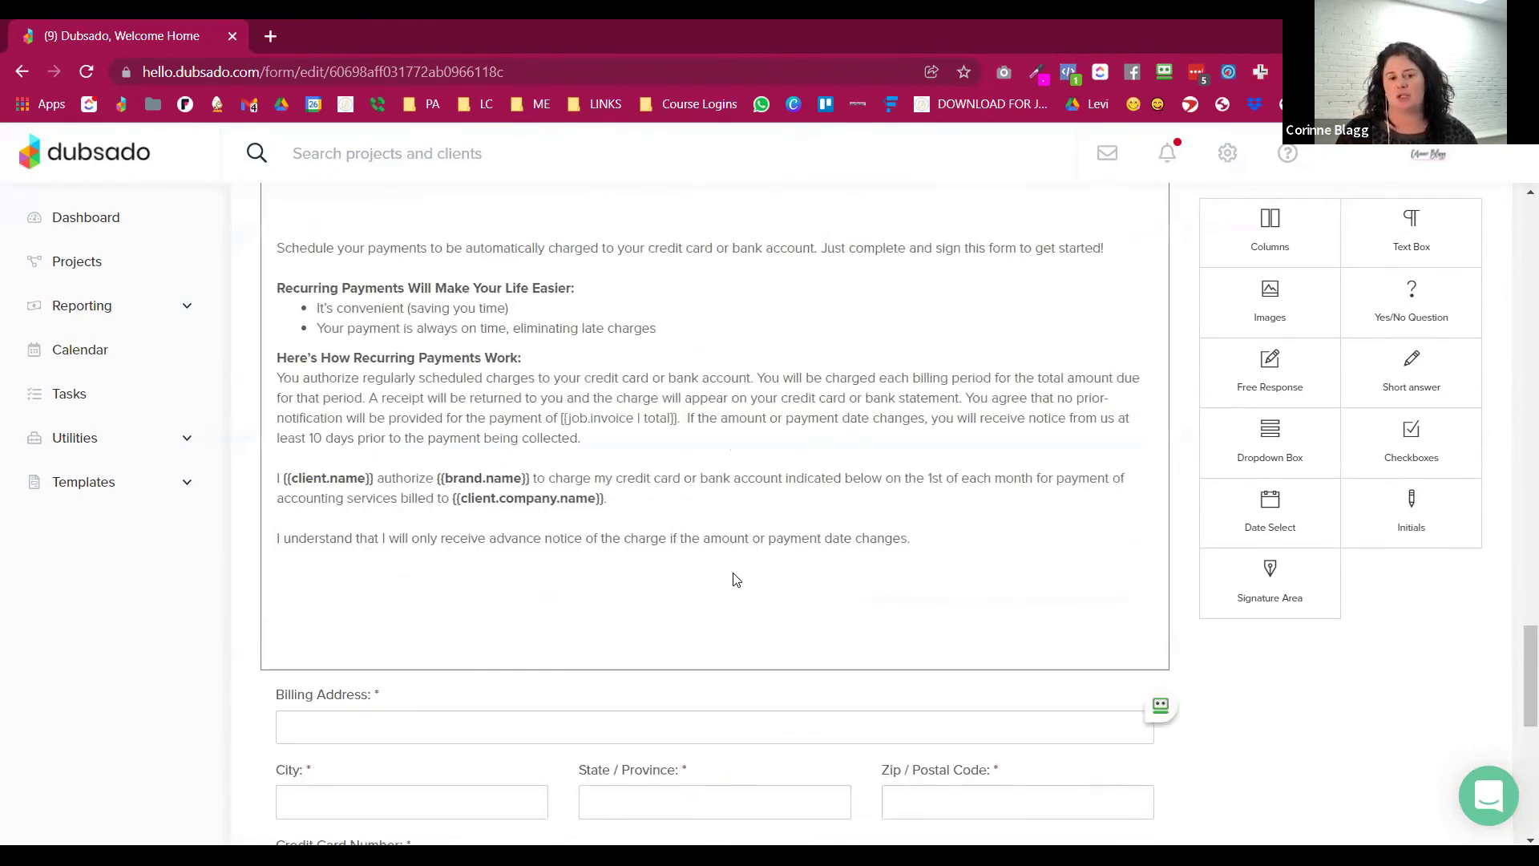
pyautogui.scroll(6, 736, 579)
pyautogui.scroll(15, 738, 577)
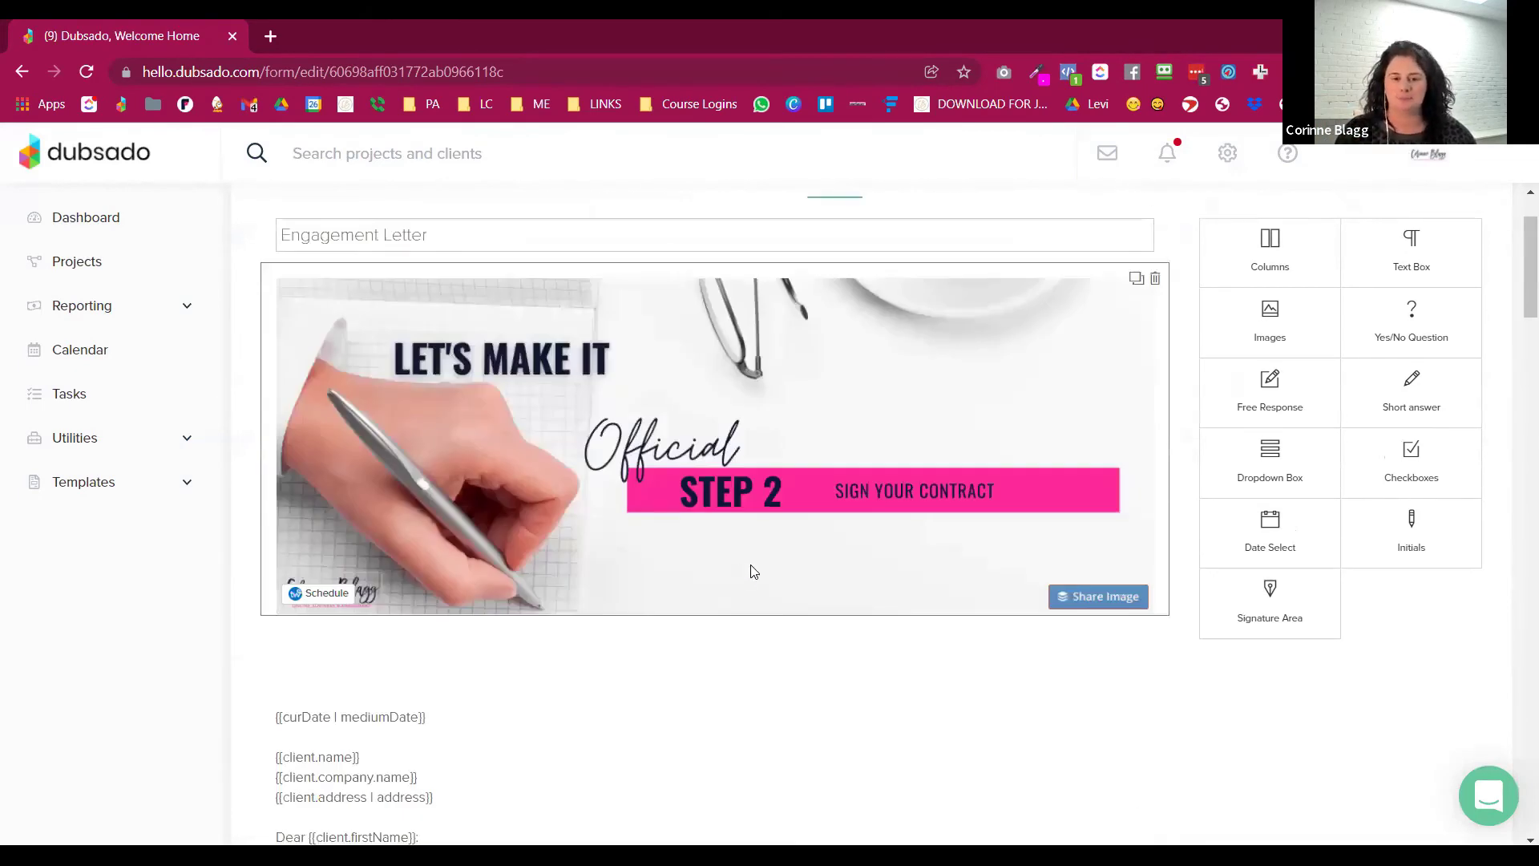
pyautogui.scroll(2, 750, 570)
pyautogui.click(1466, 235)
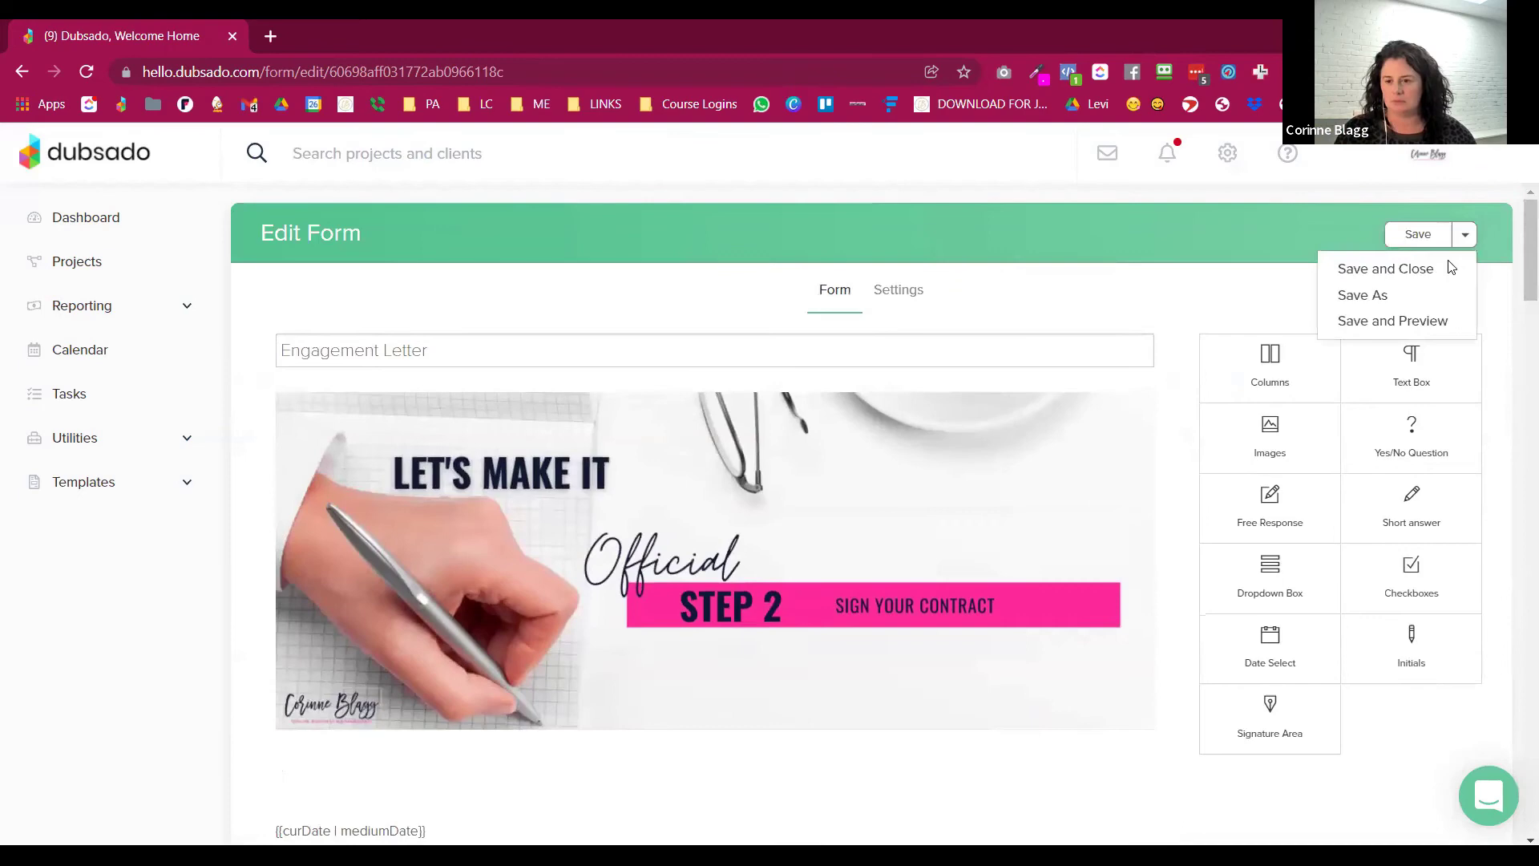
pyautogui.click(1448, 266)
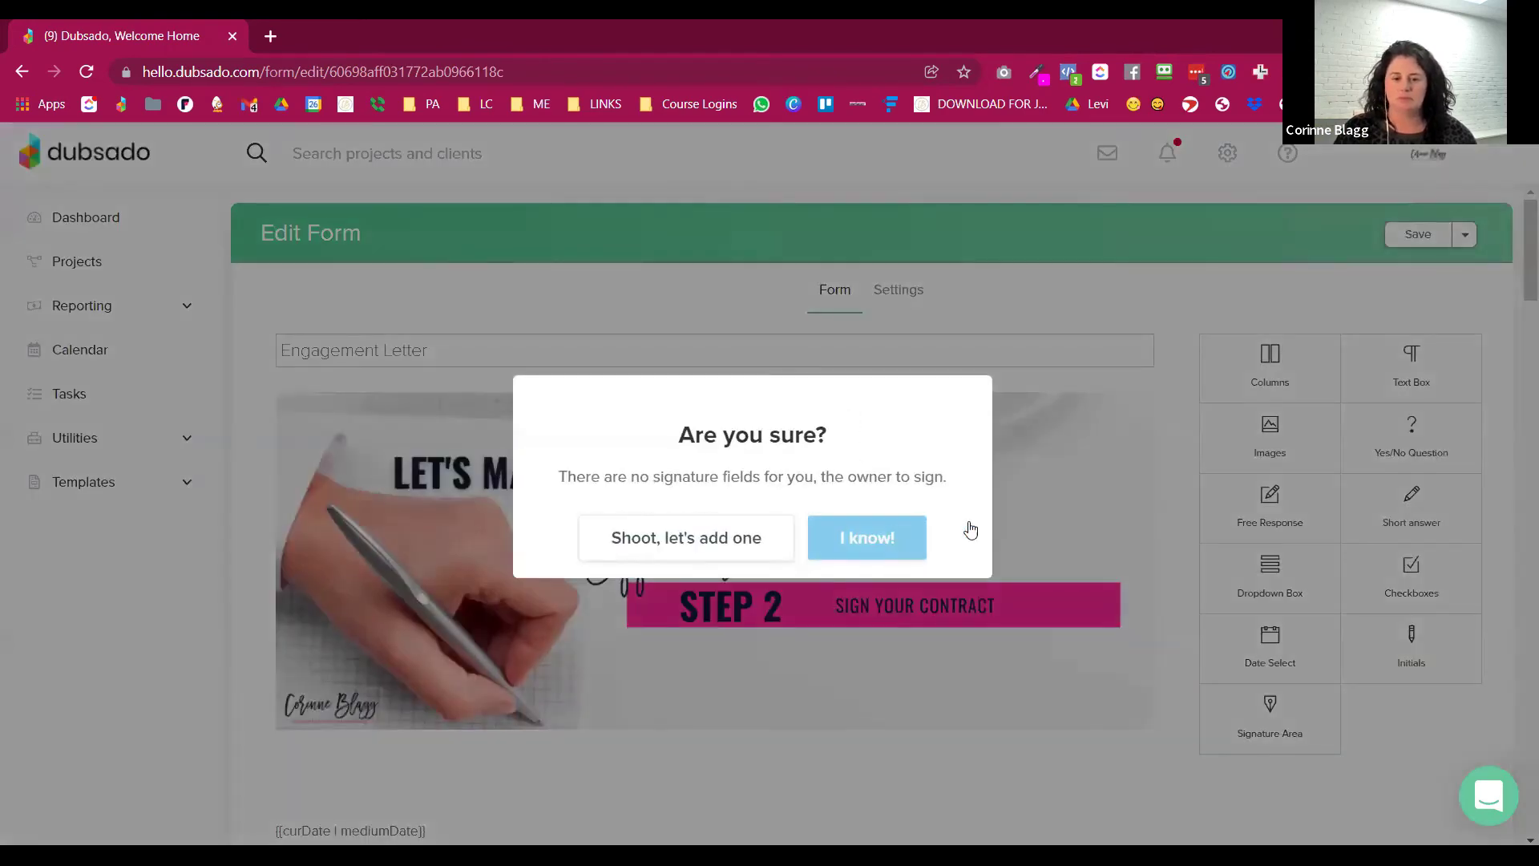
pyautogui.click(867, 537)
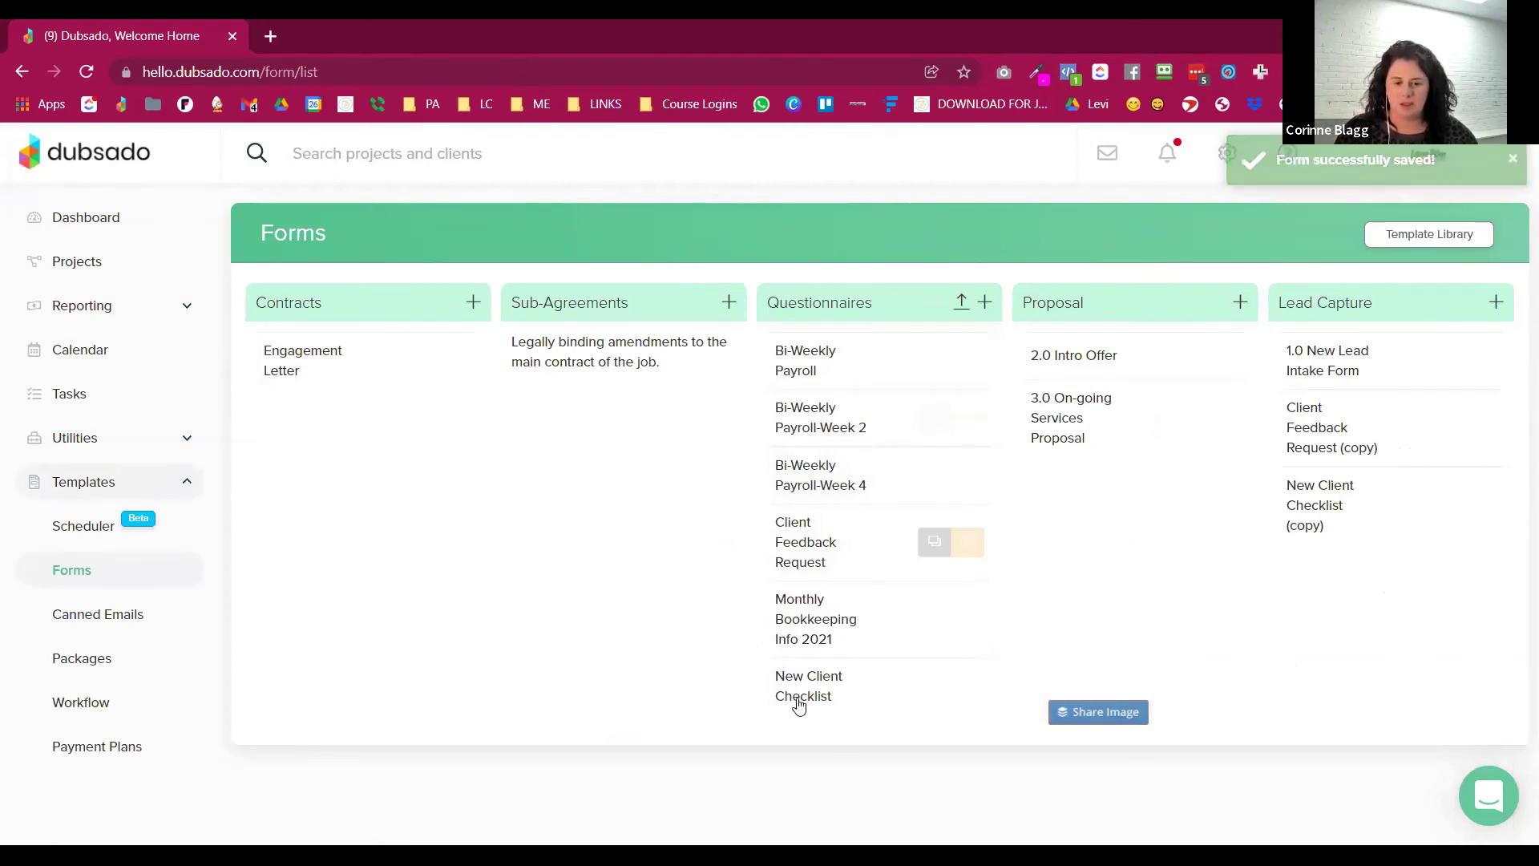
# Review the Account Type dropdown choices on the New Client Checklist questionnaire, then Save and Close
pyautogui.click(972, 538)
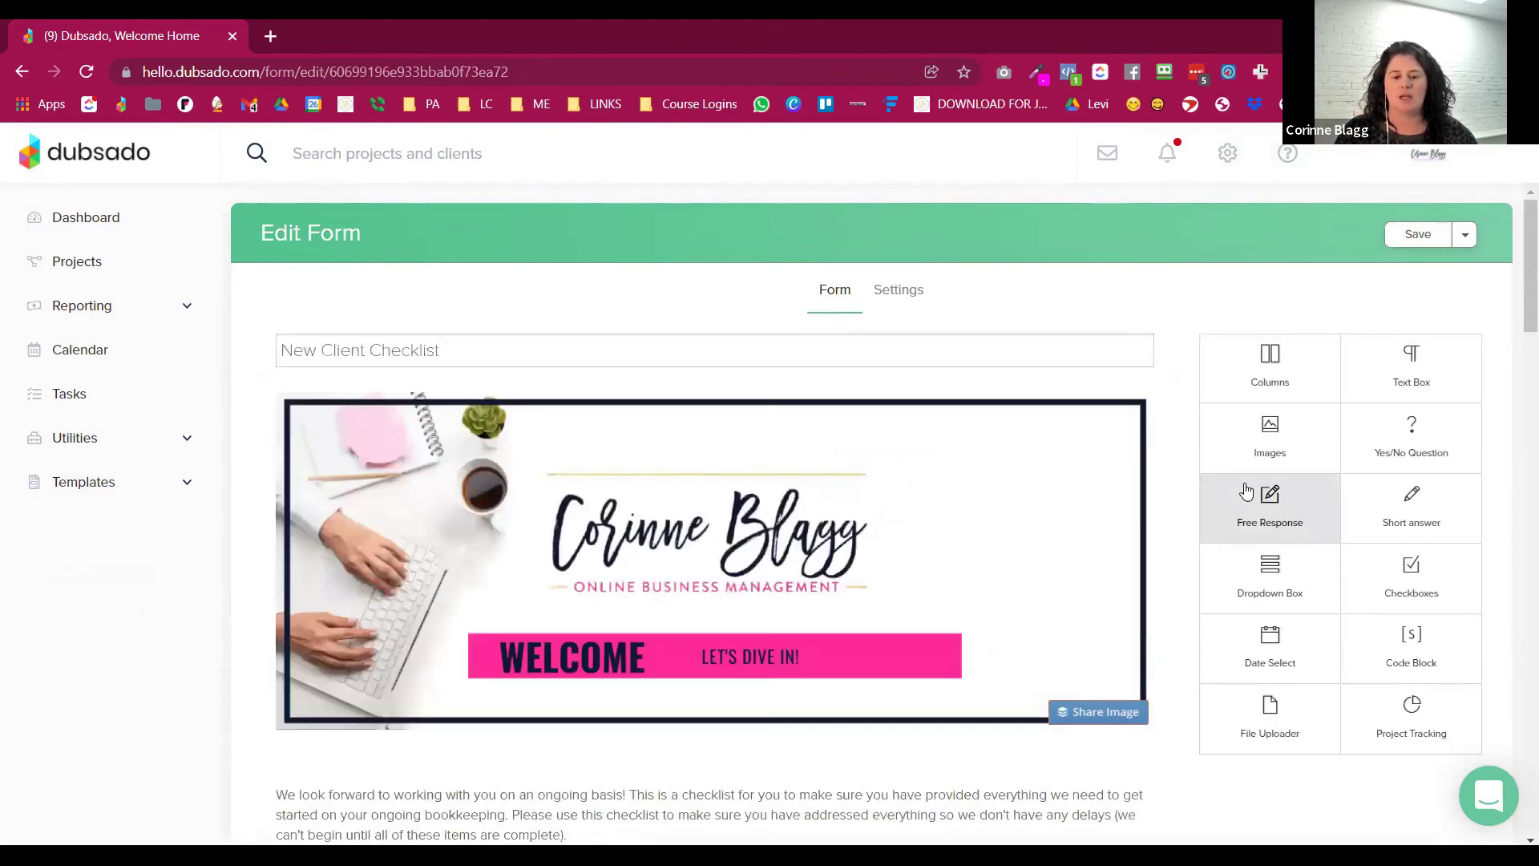
pyautogui.scroll(-5, 1125, 570)
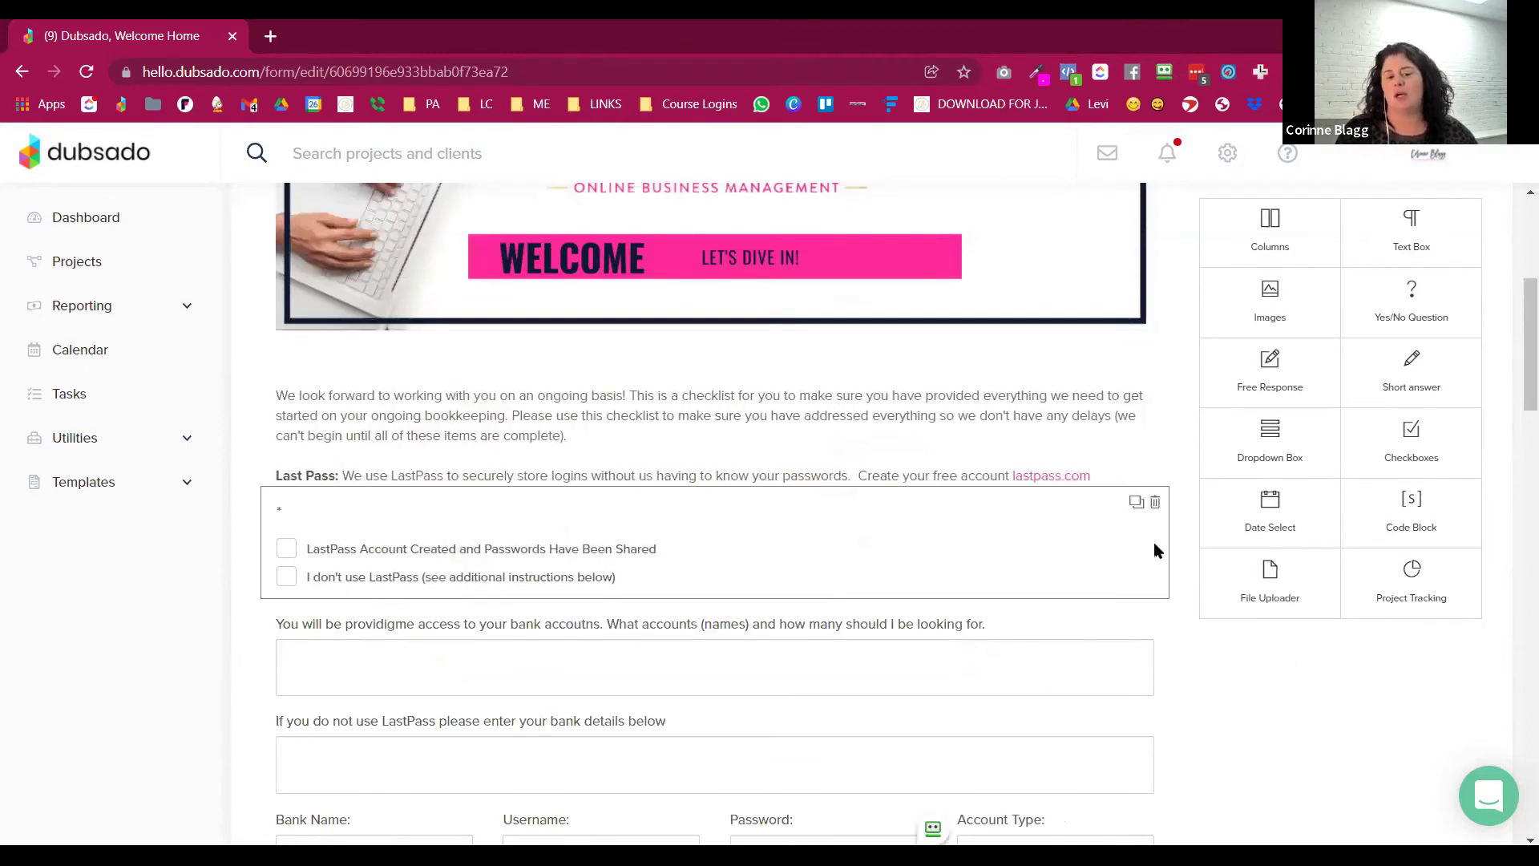
pyautogui.scroll(-1, 1149, 537)
pyautogui.click(669, 378)
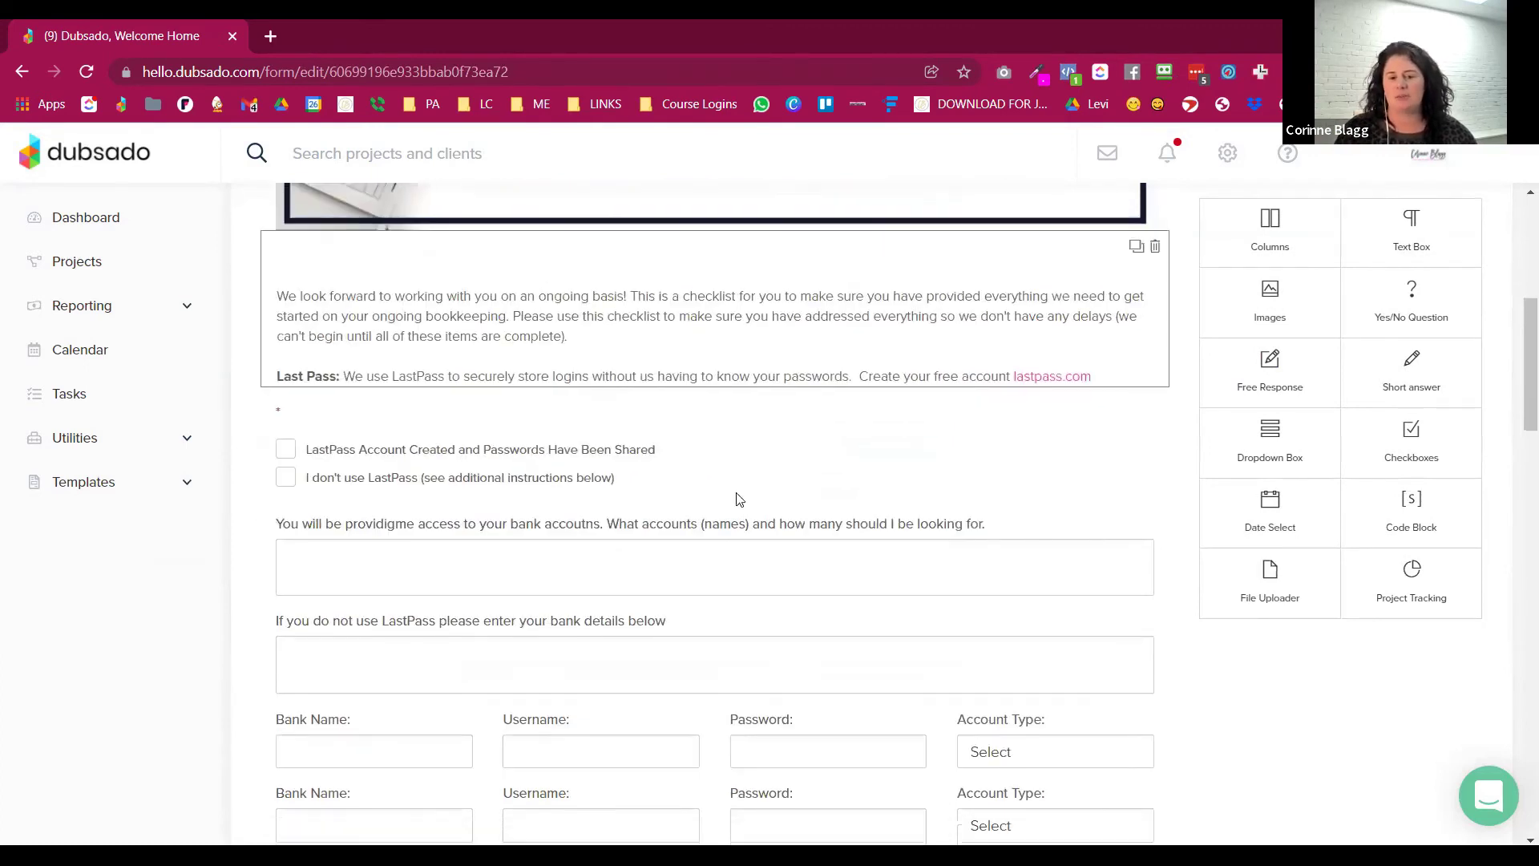
pyautogui.scroll(-1, 556, 519)
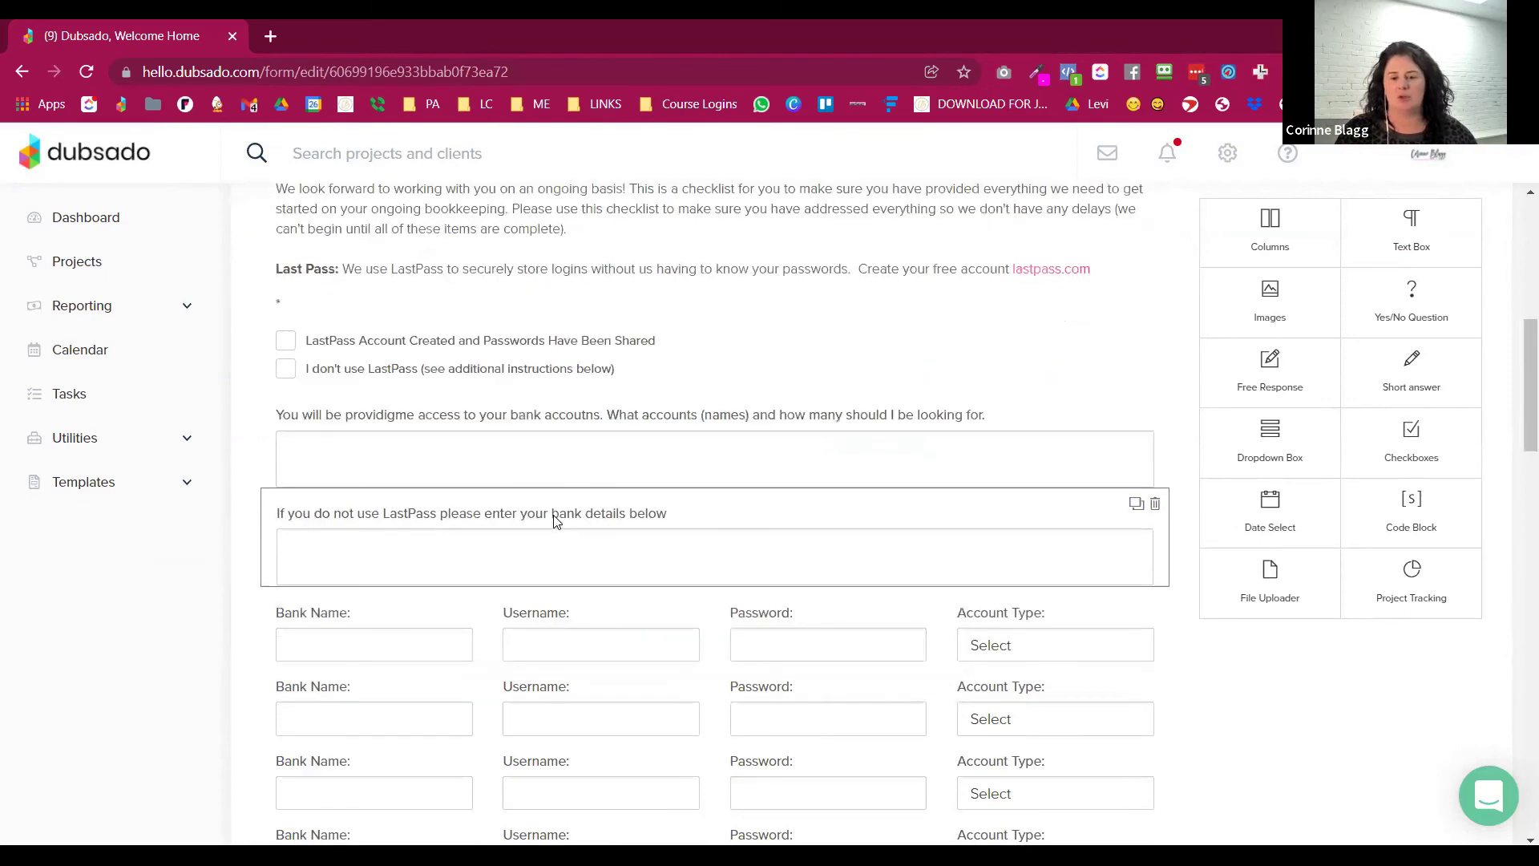
pyautogui.scroll(-1, 481, 541)
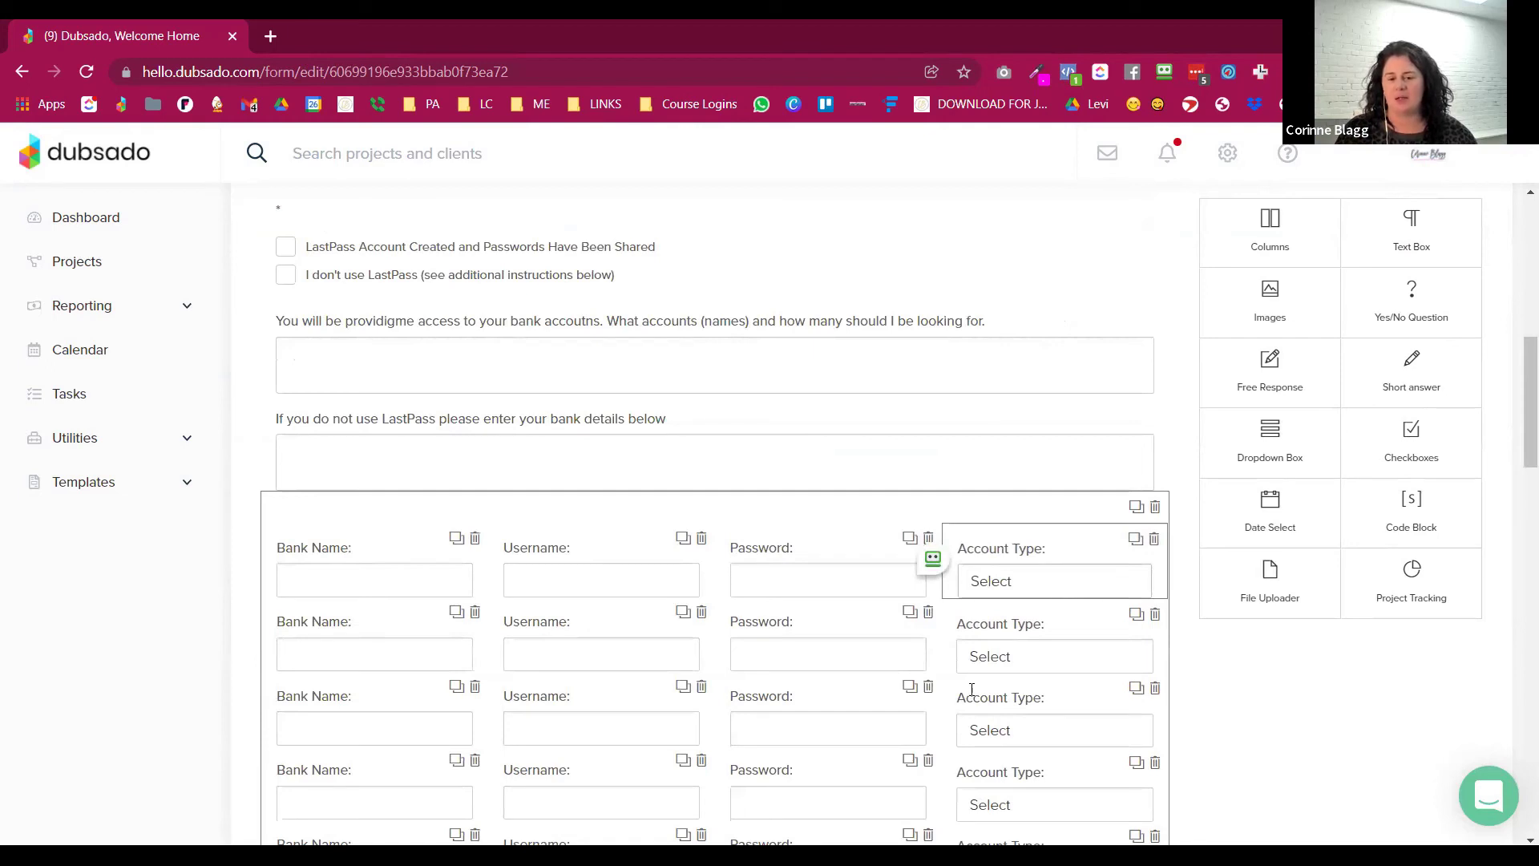
pyautogui.click(1002, 709)
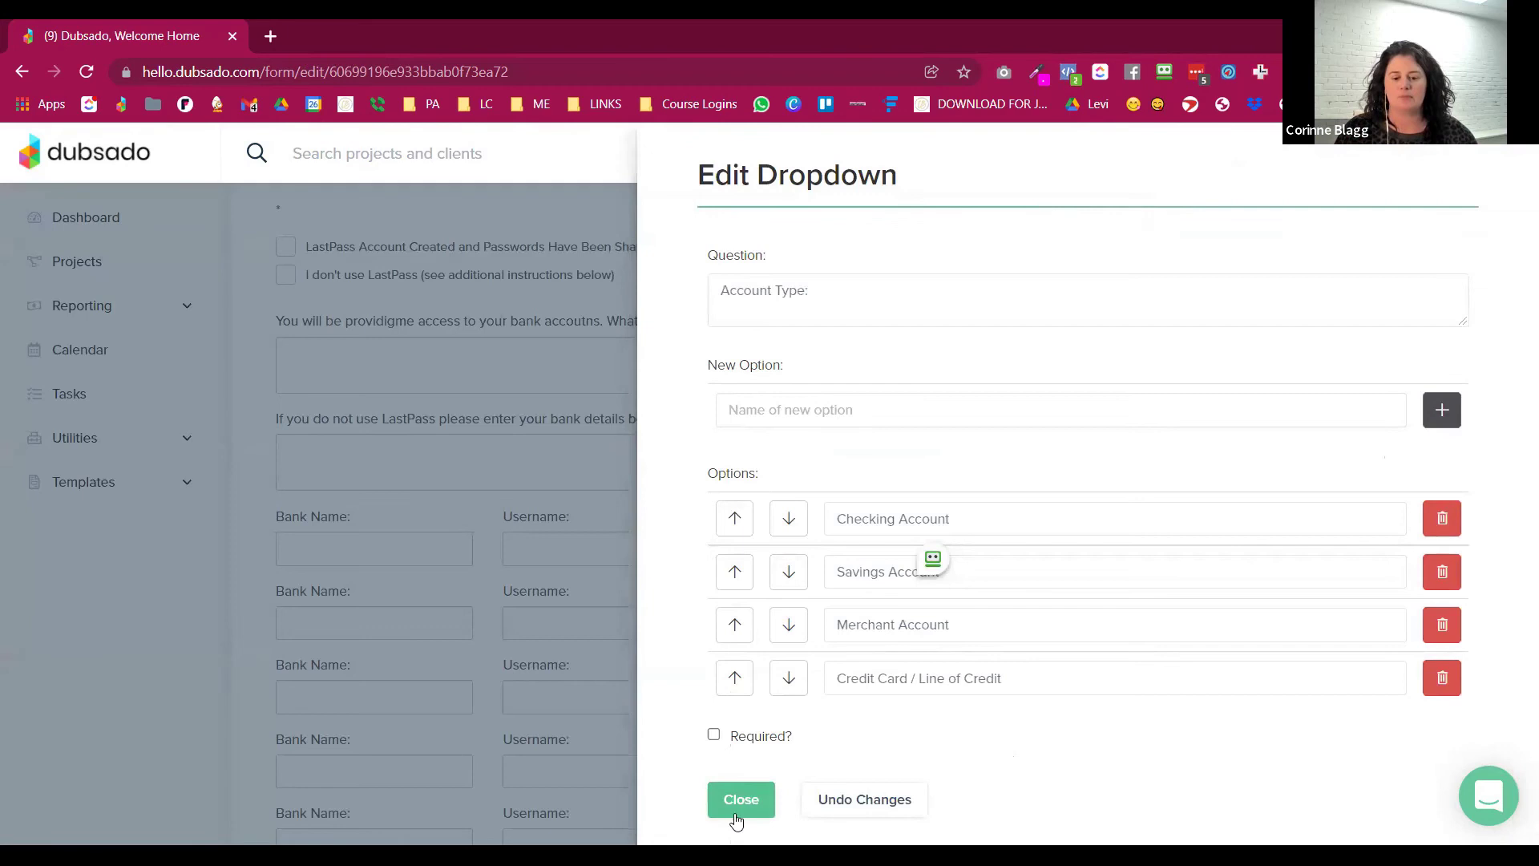
pyautogui.click(629, 395)
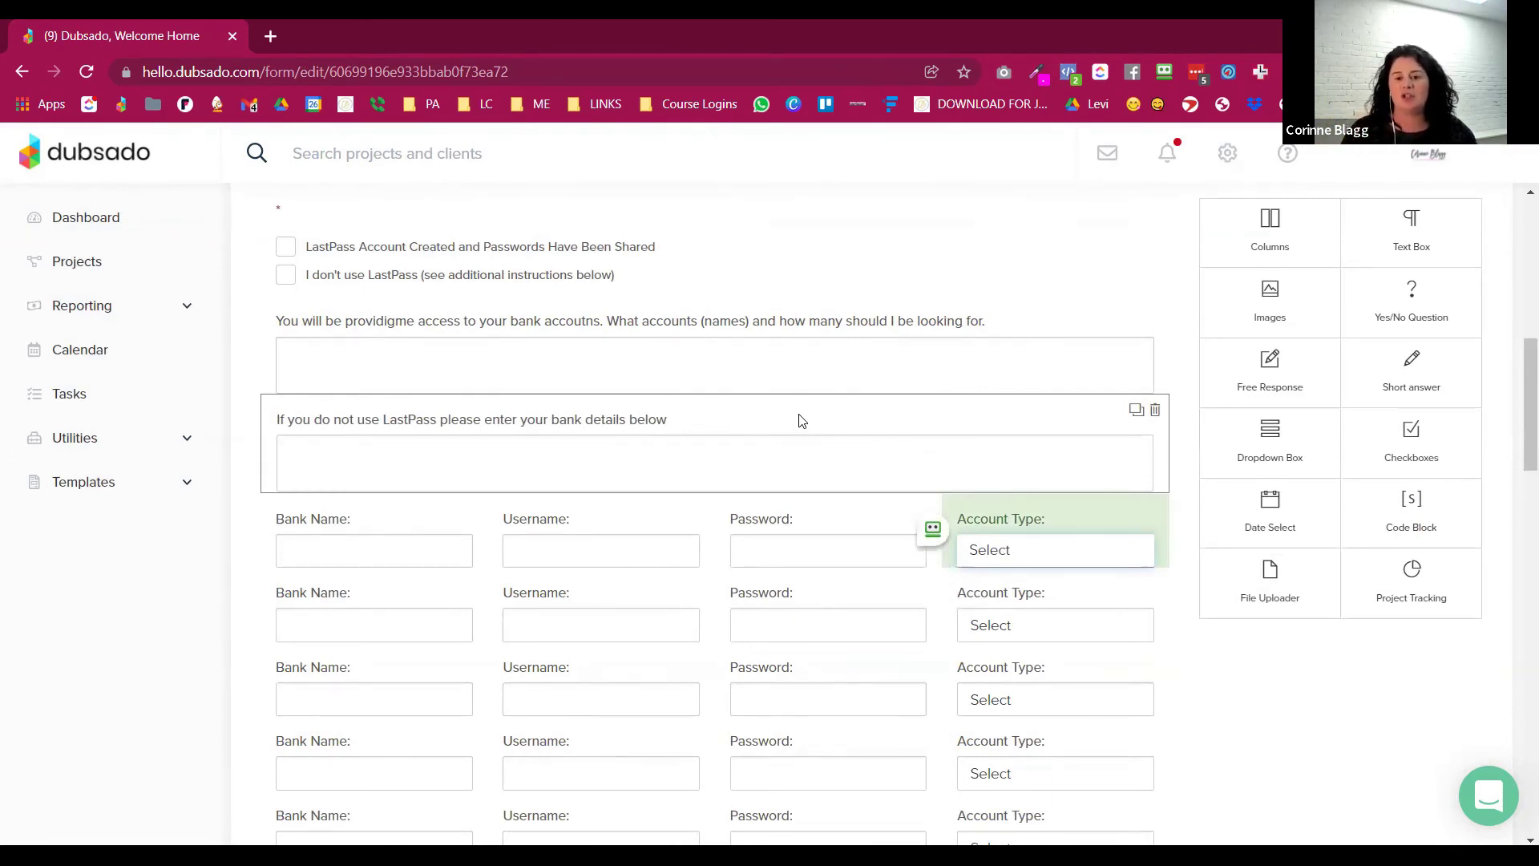
pyautogui.scroll(5, 862, 351)
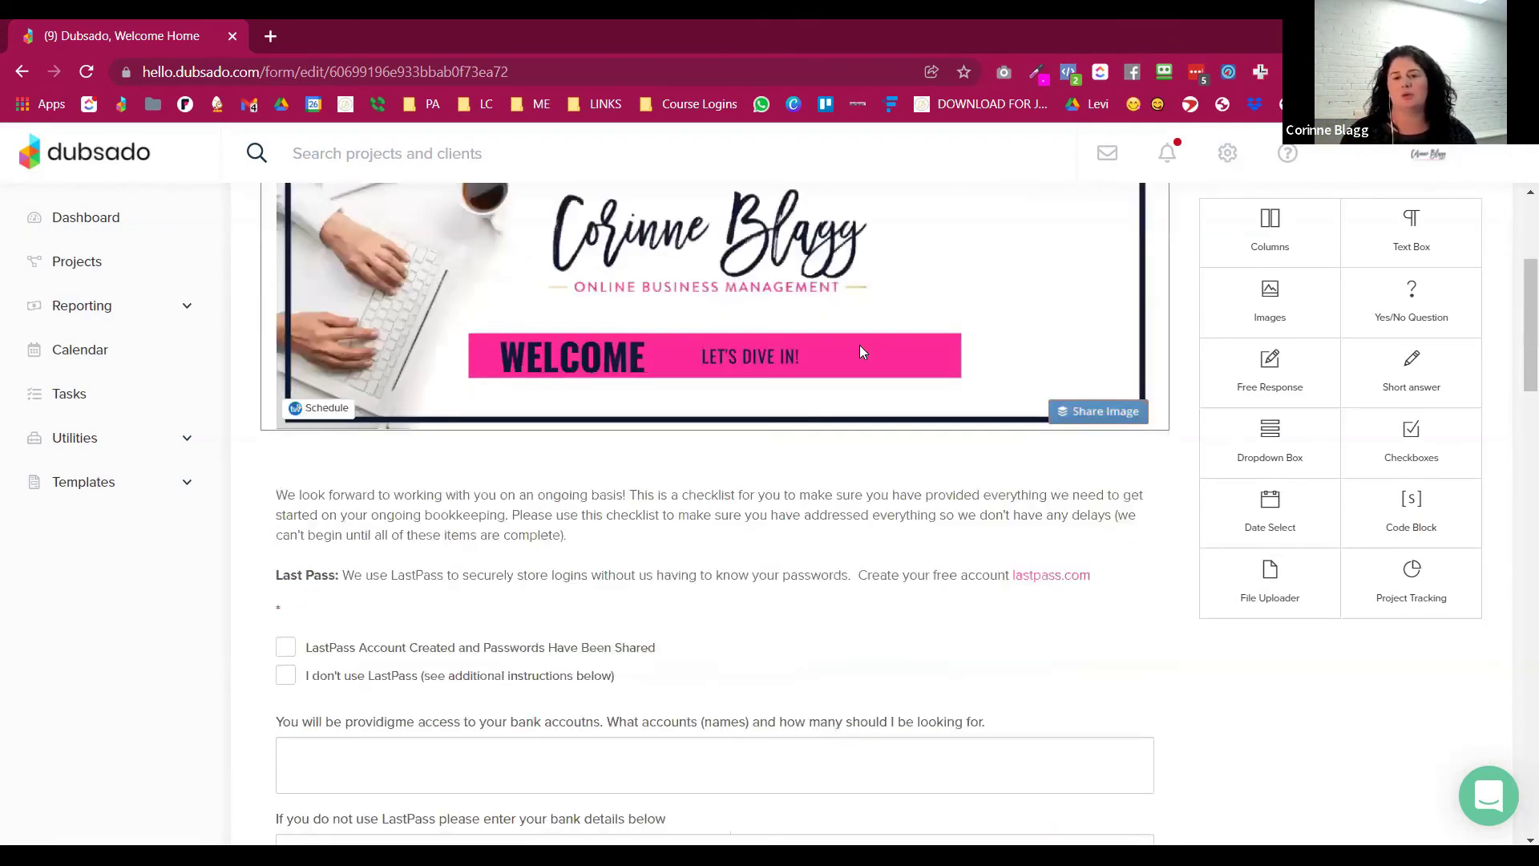
pyautogui.scroll(4, 1123, 419)
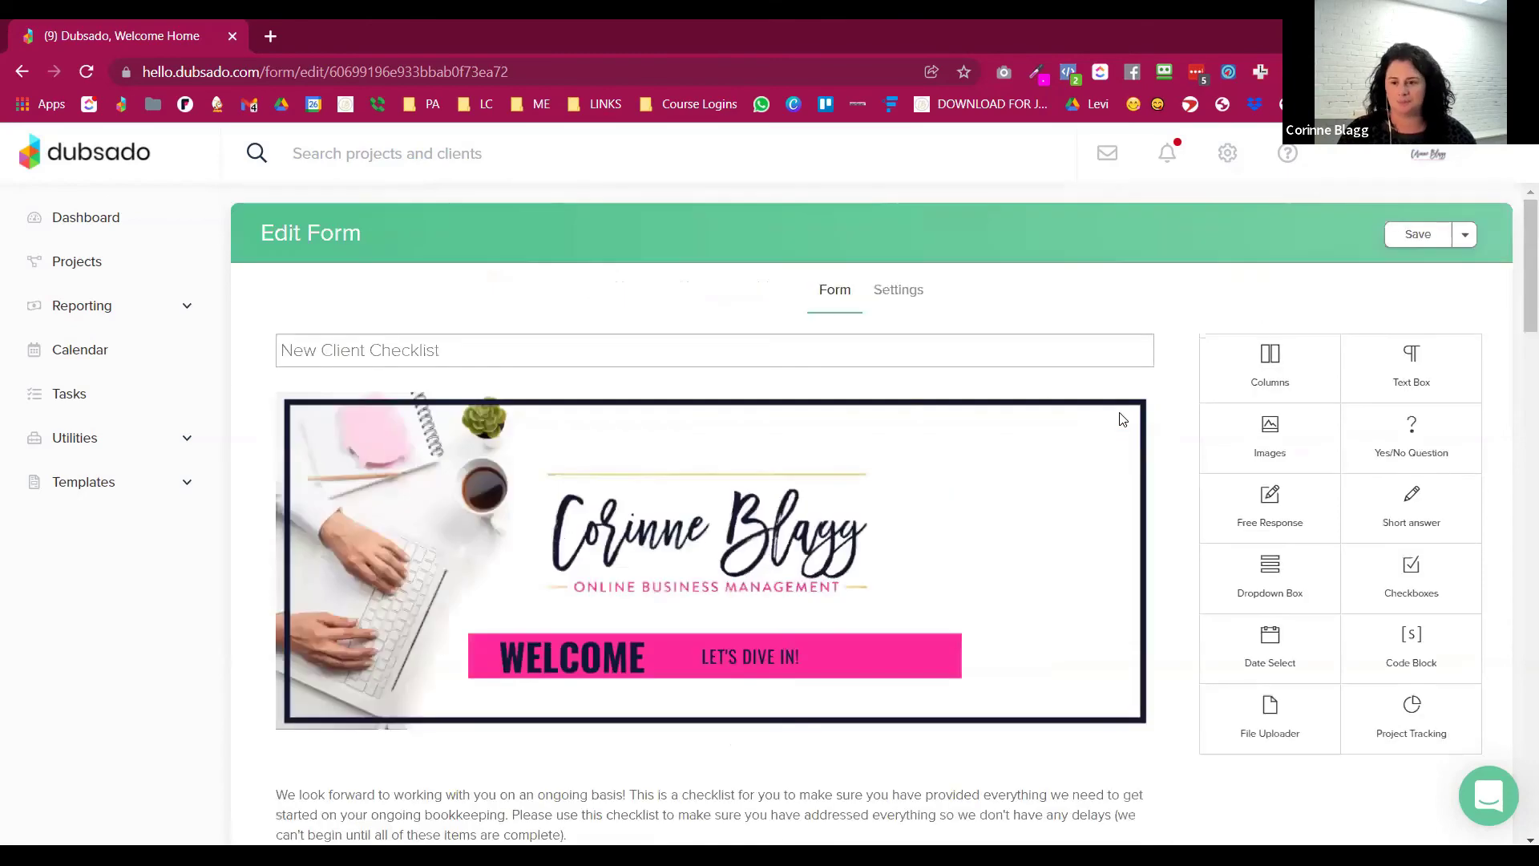
pyautogui.click(1465, 235)
pyautogui.click(993, 346)
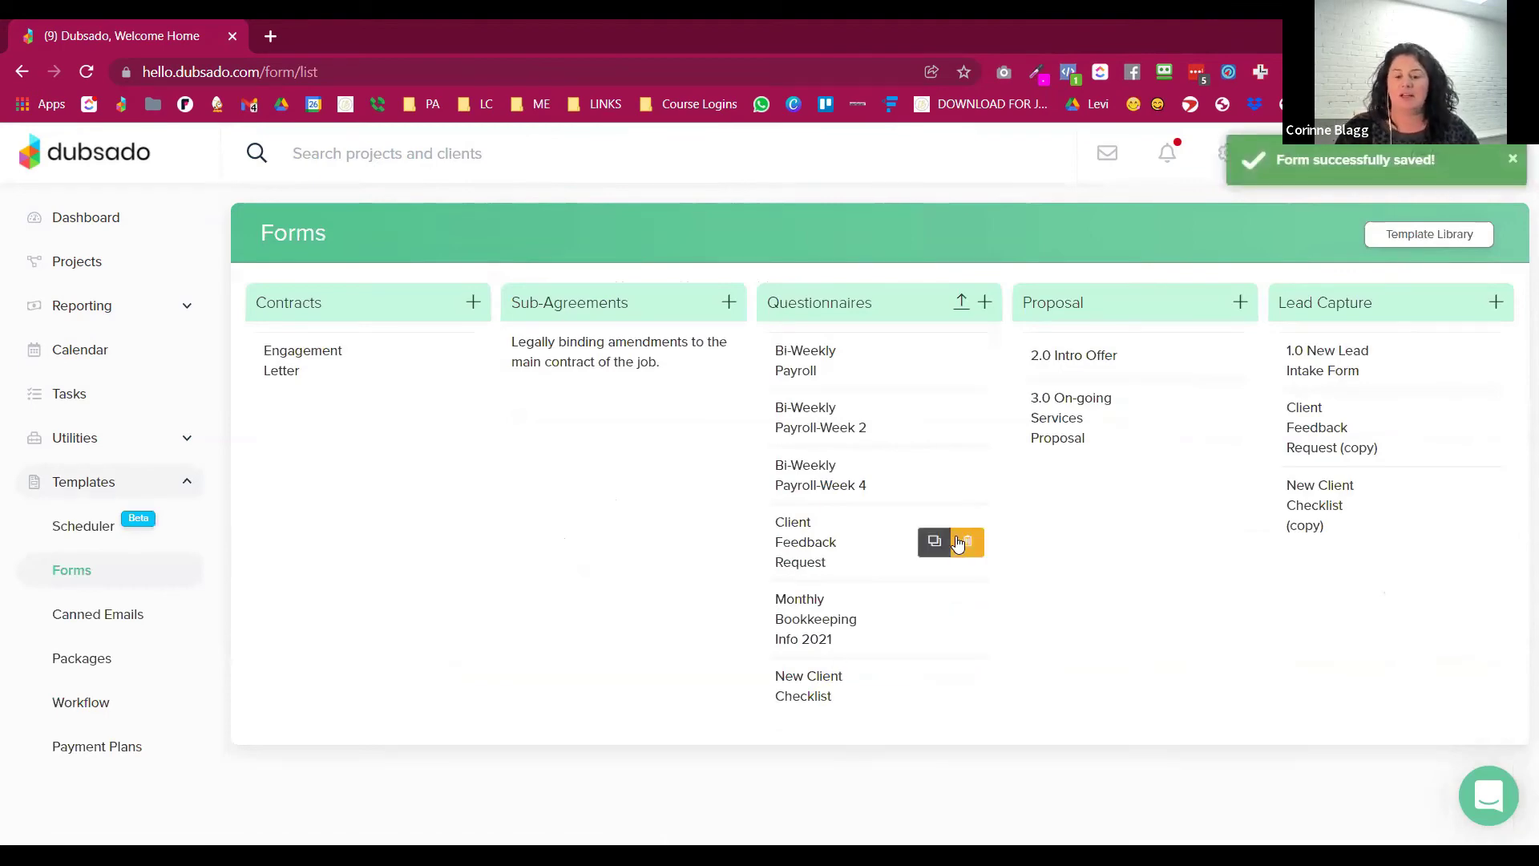
# Scroll through the Client Feedback Request questionnaire, then Save and Close it
pyautogui.click(956, 536)
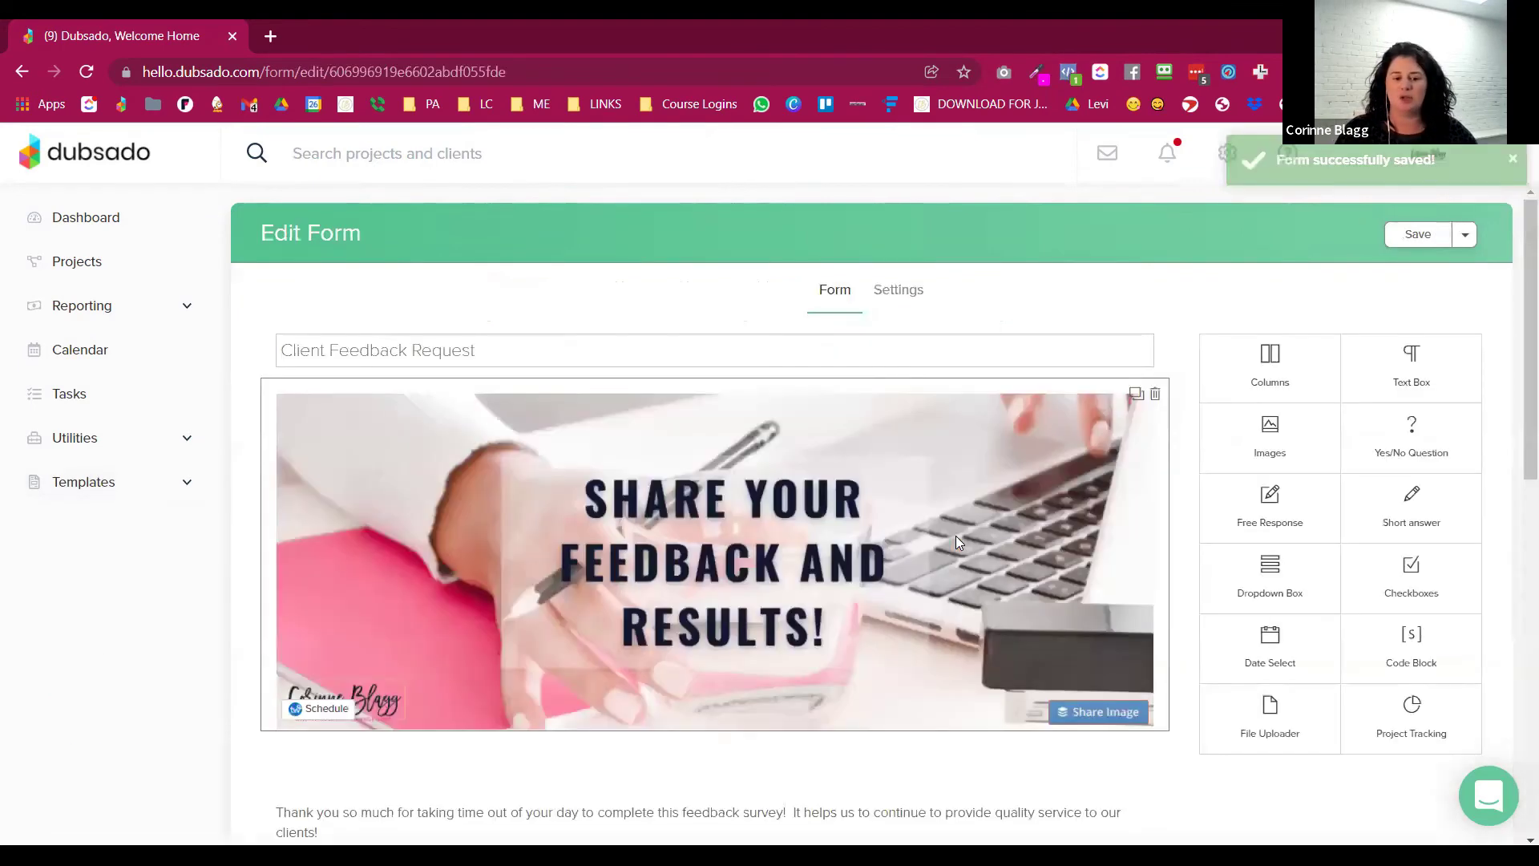
pyautogui.scroll(-5, 955, 535)
pyautogui.scroll(-5, 958, 538)
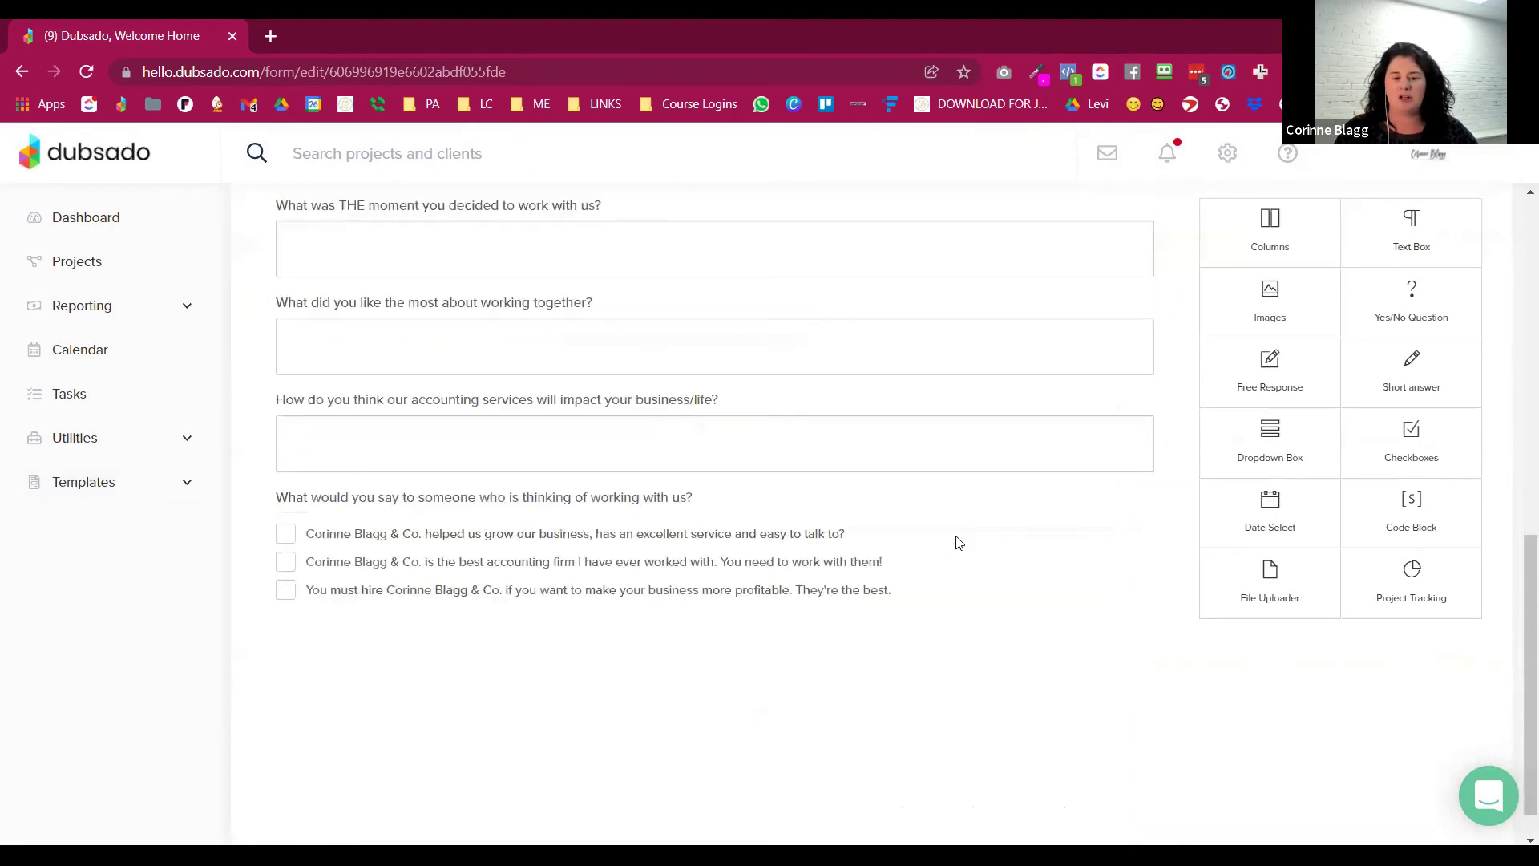
pyautogui.scroll(15, 957, 538)
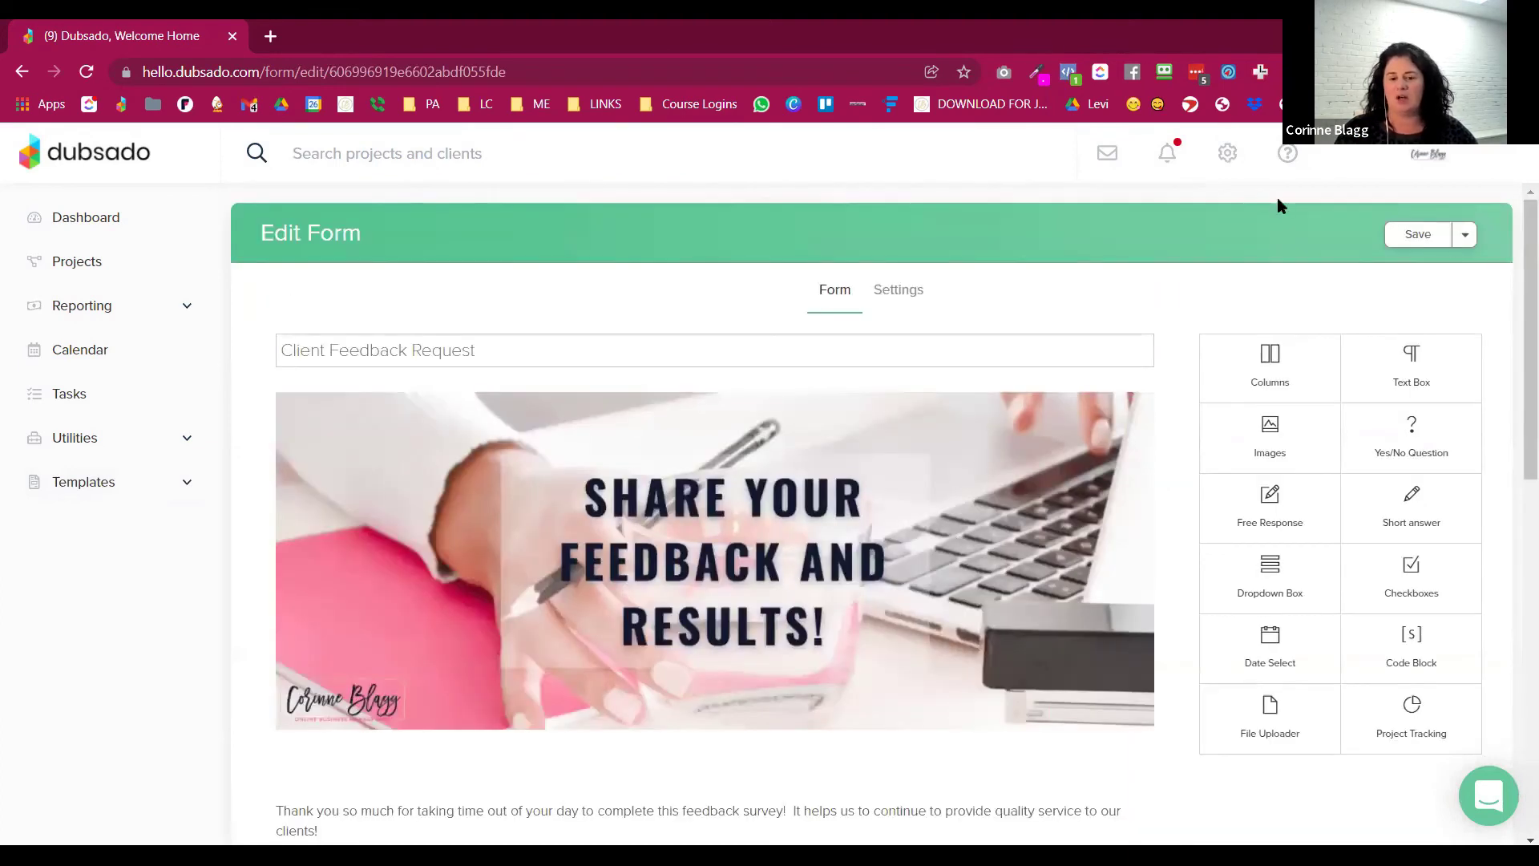
pyautogui.click(1296, 386)
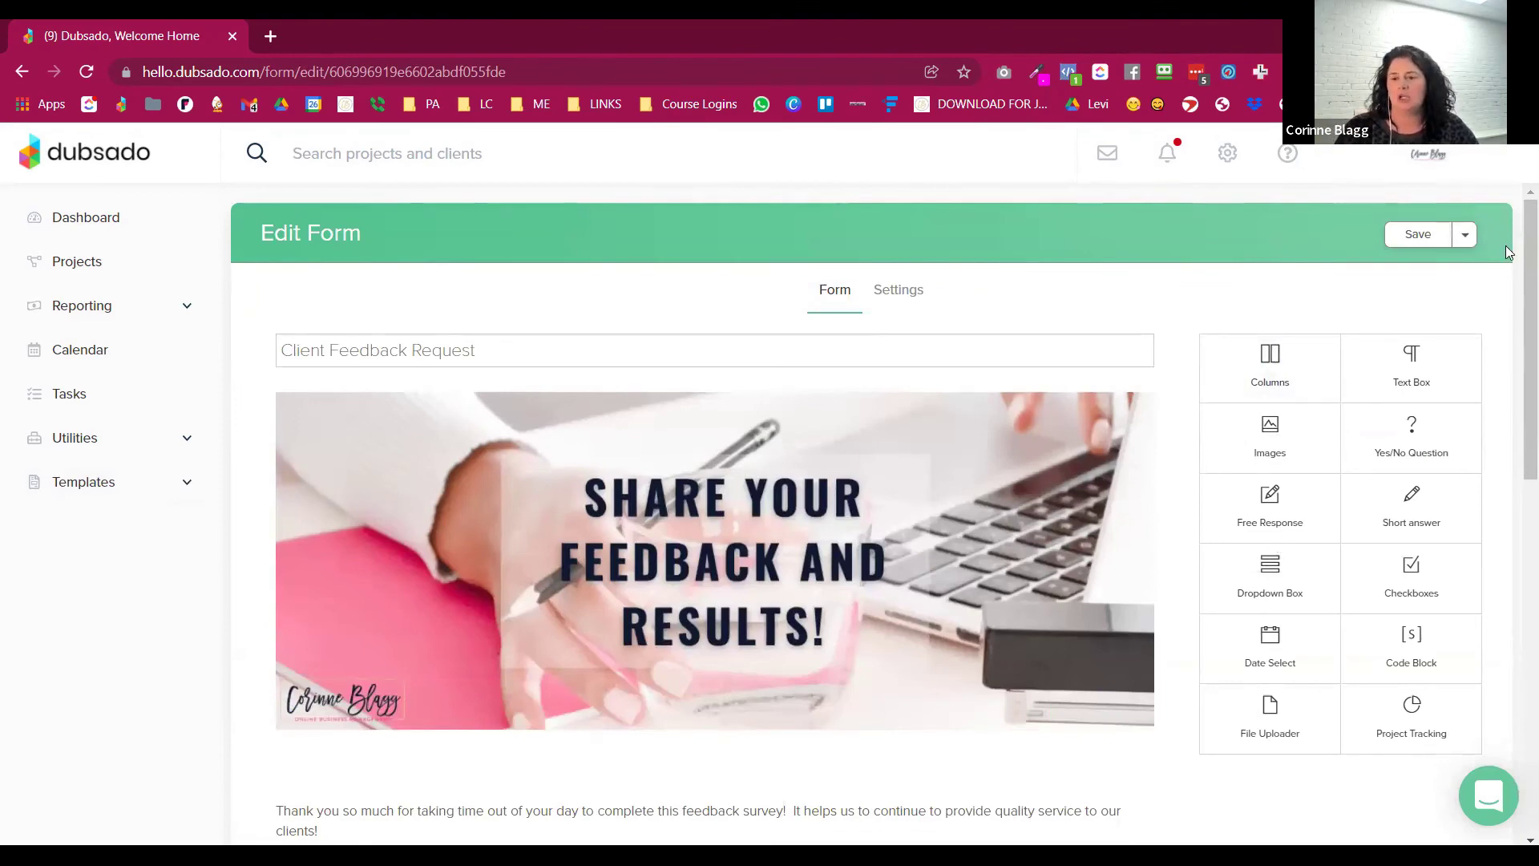
pyautogui.click(1465, 238)
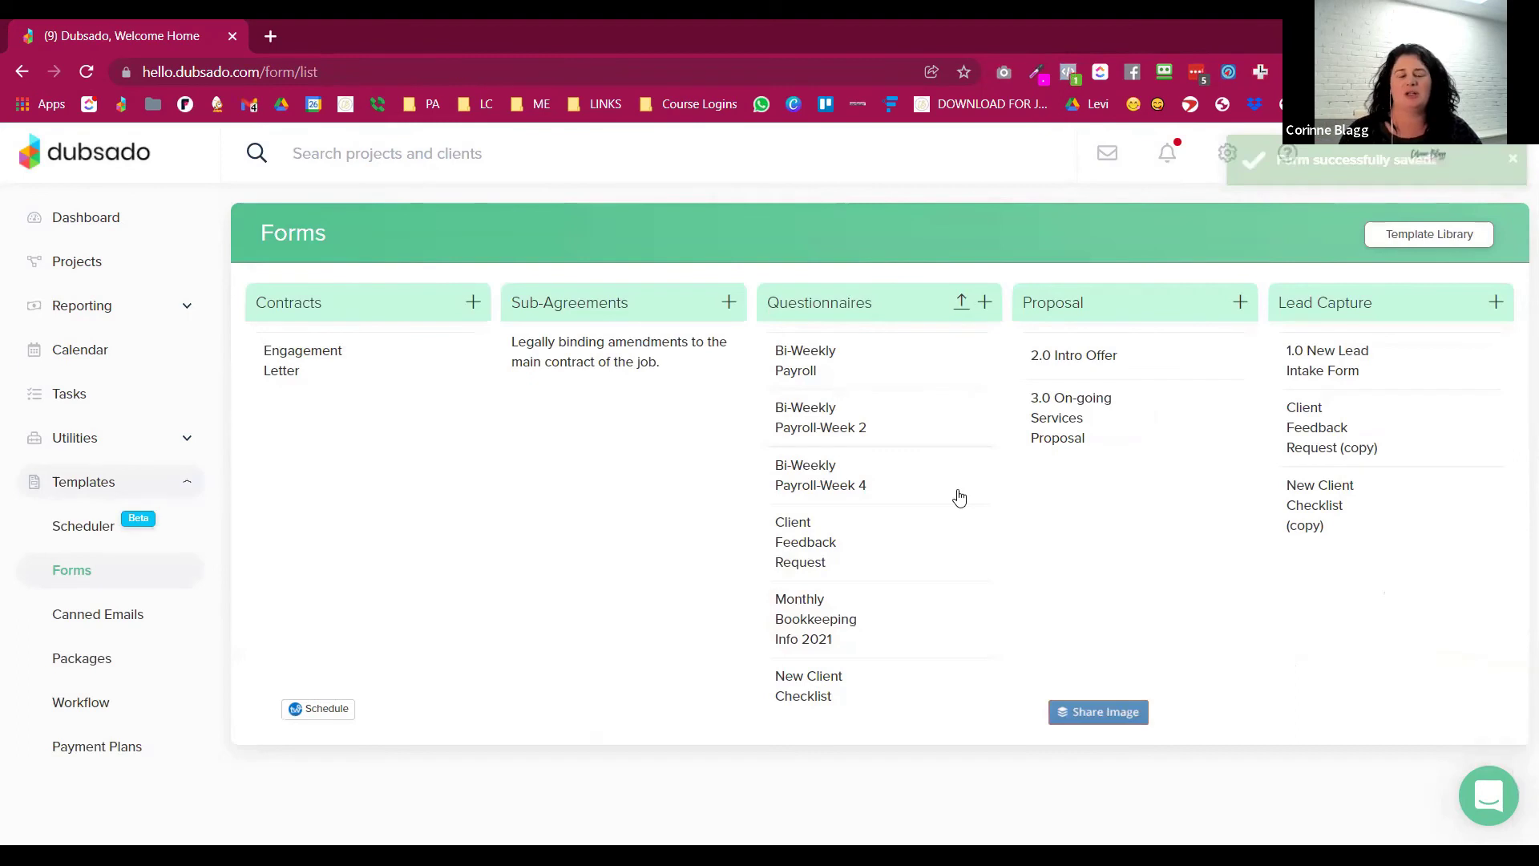
pyautogui.moveTo(960, 497)
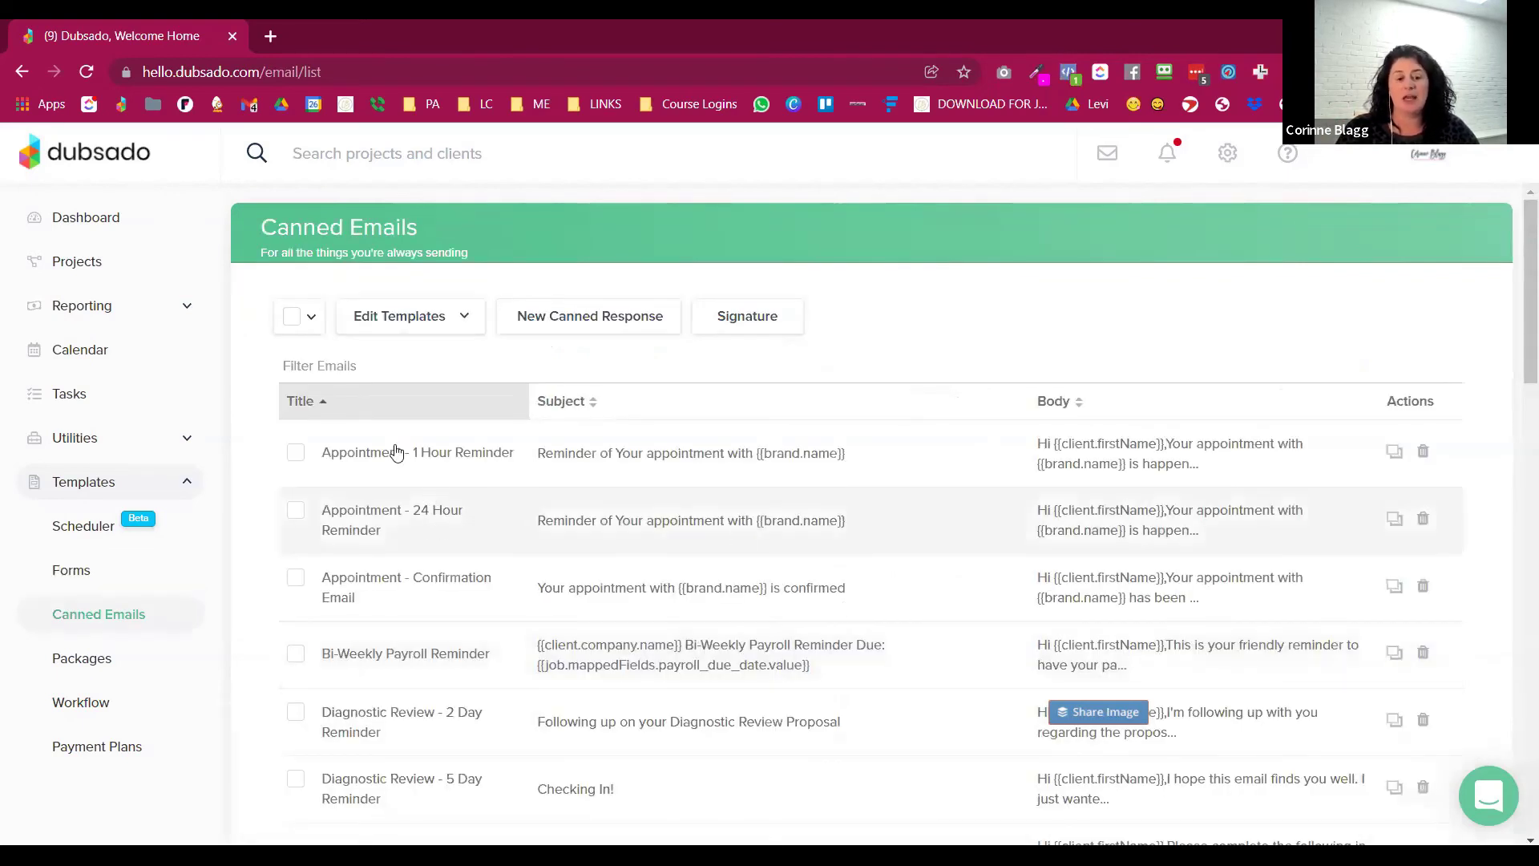
# Scroll the canned email templates, then view the Packages and Workflow templates
pyautogui.scroll(-1, 405, 569)
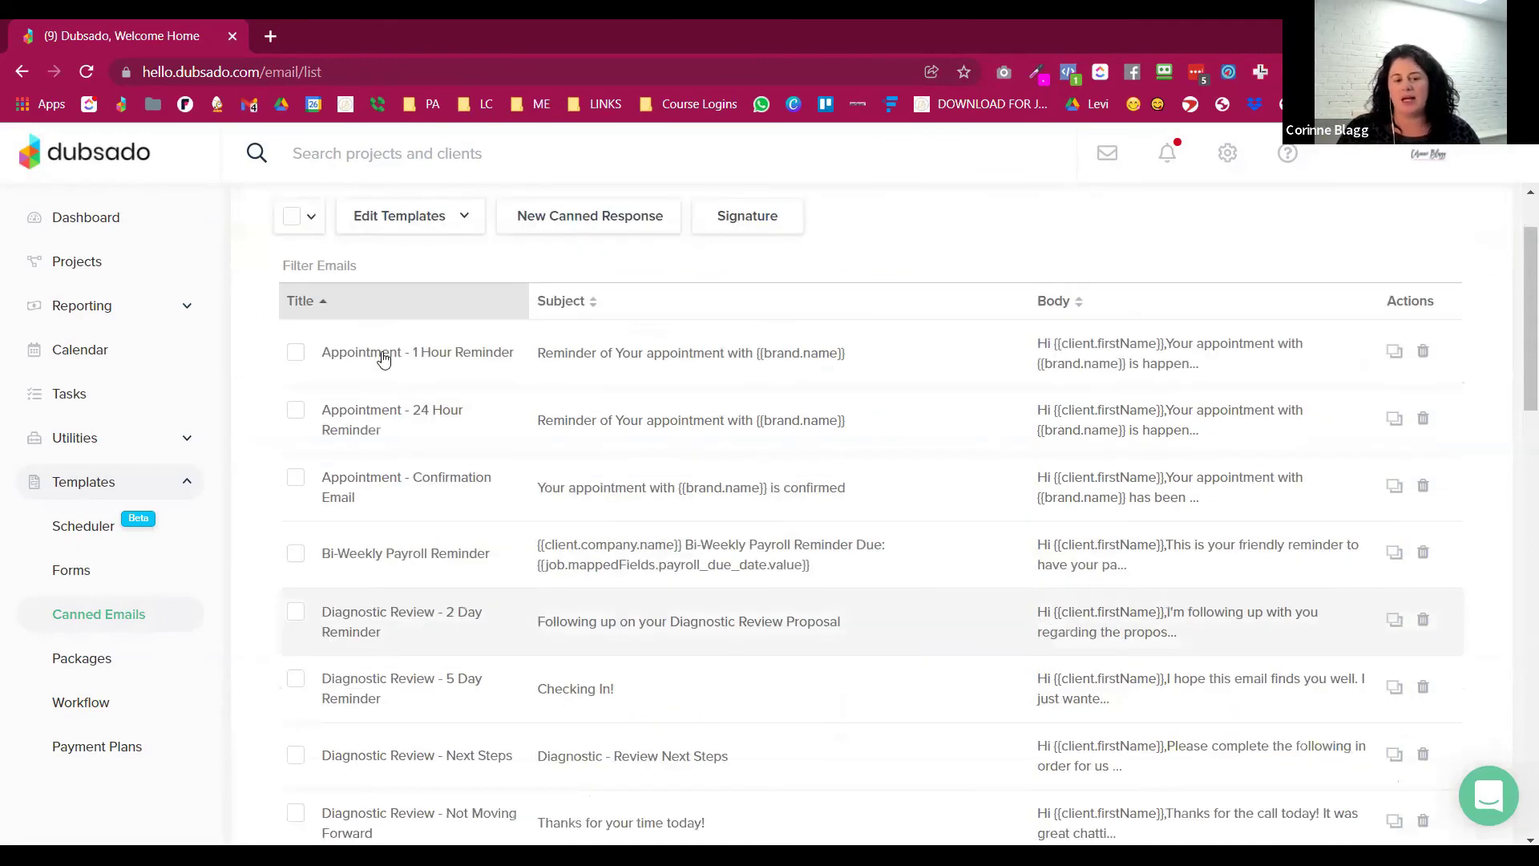
pyautogui.scroll(-5, 393, 671)
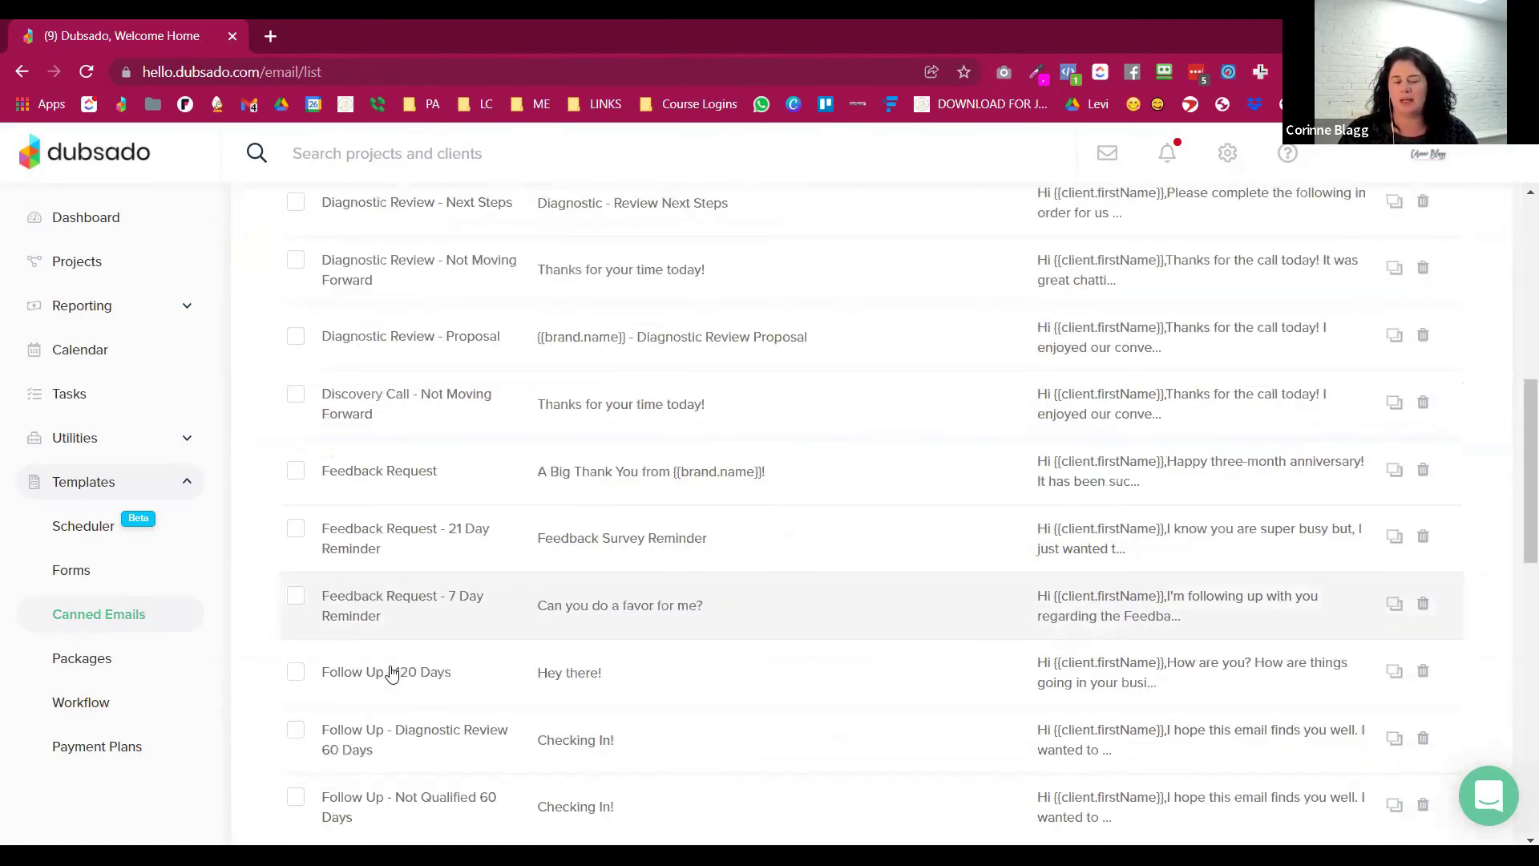
pyautogui.scroll(-3, 463, 459)
pyautogui.scroll(-1, 463, 459)
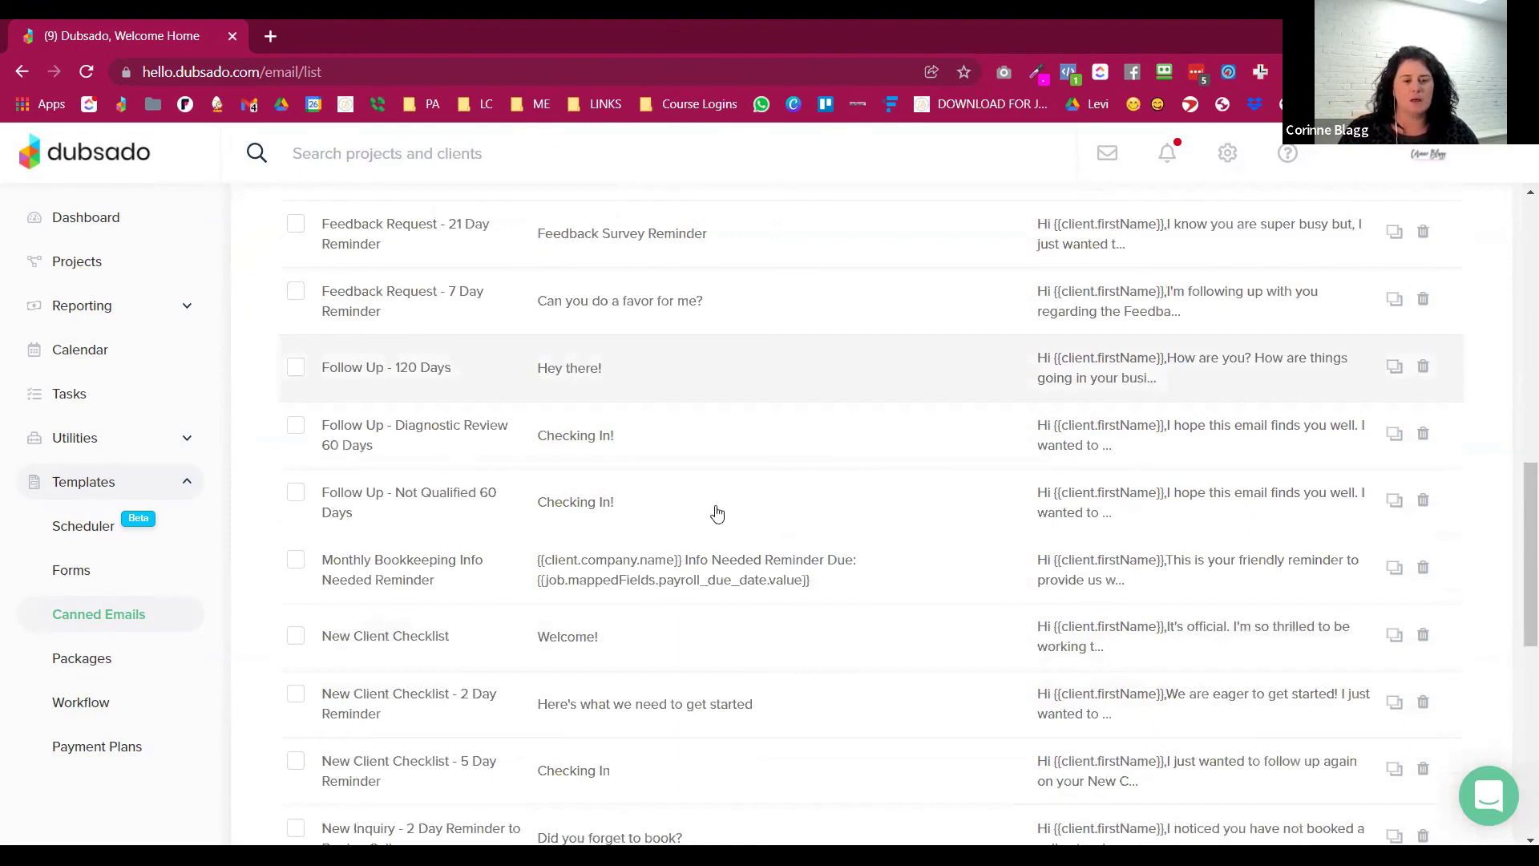
pyautogui.click(82, 659)
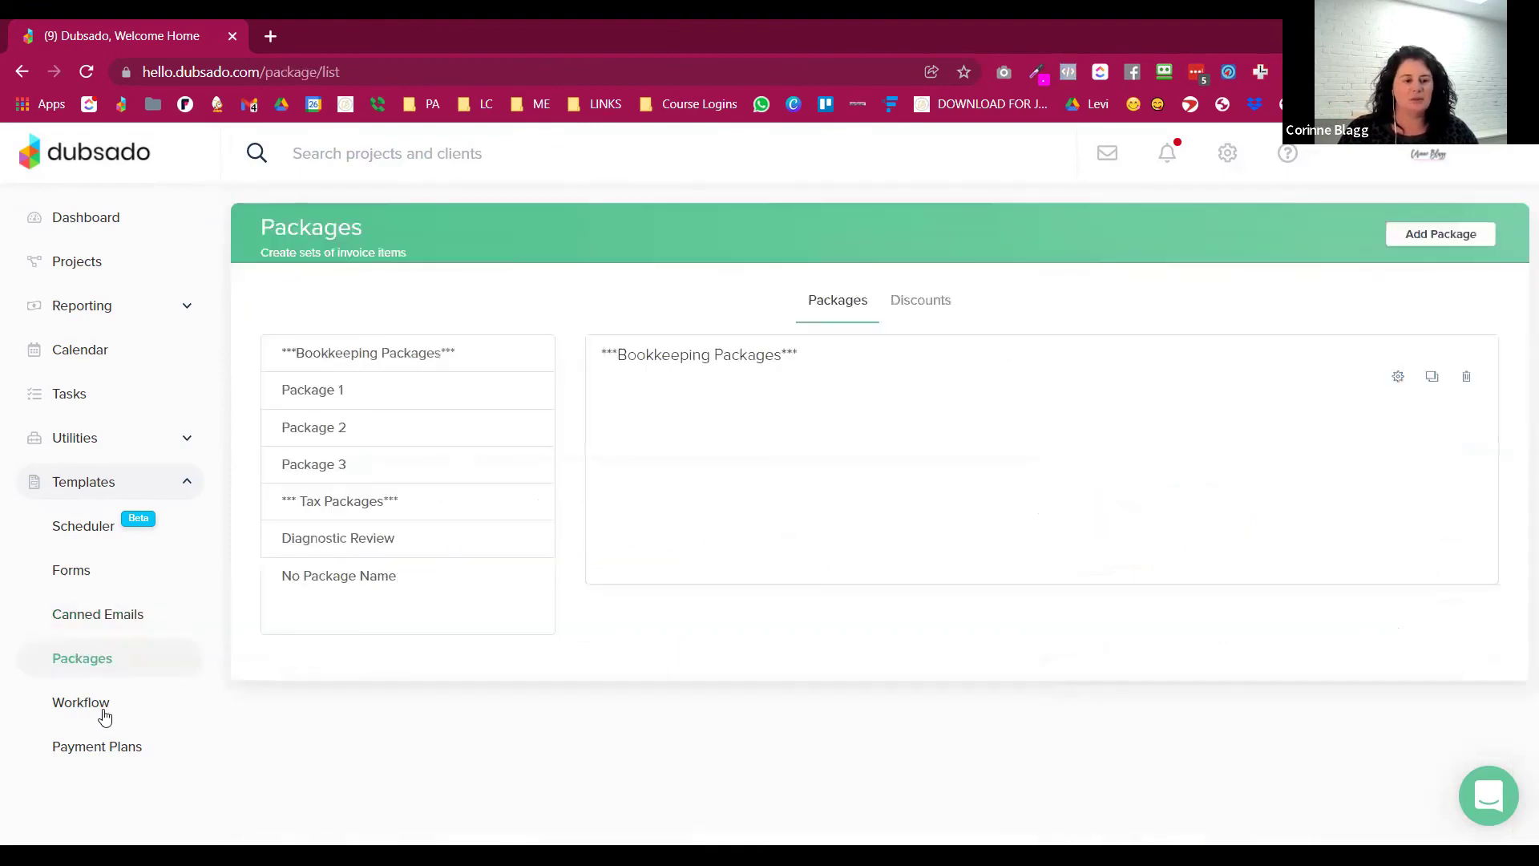
pyautogui.click(104, 716)
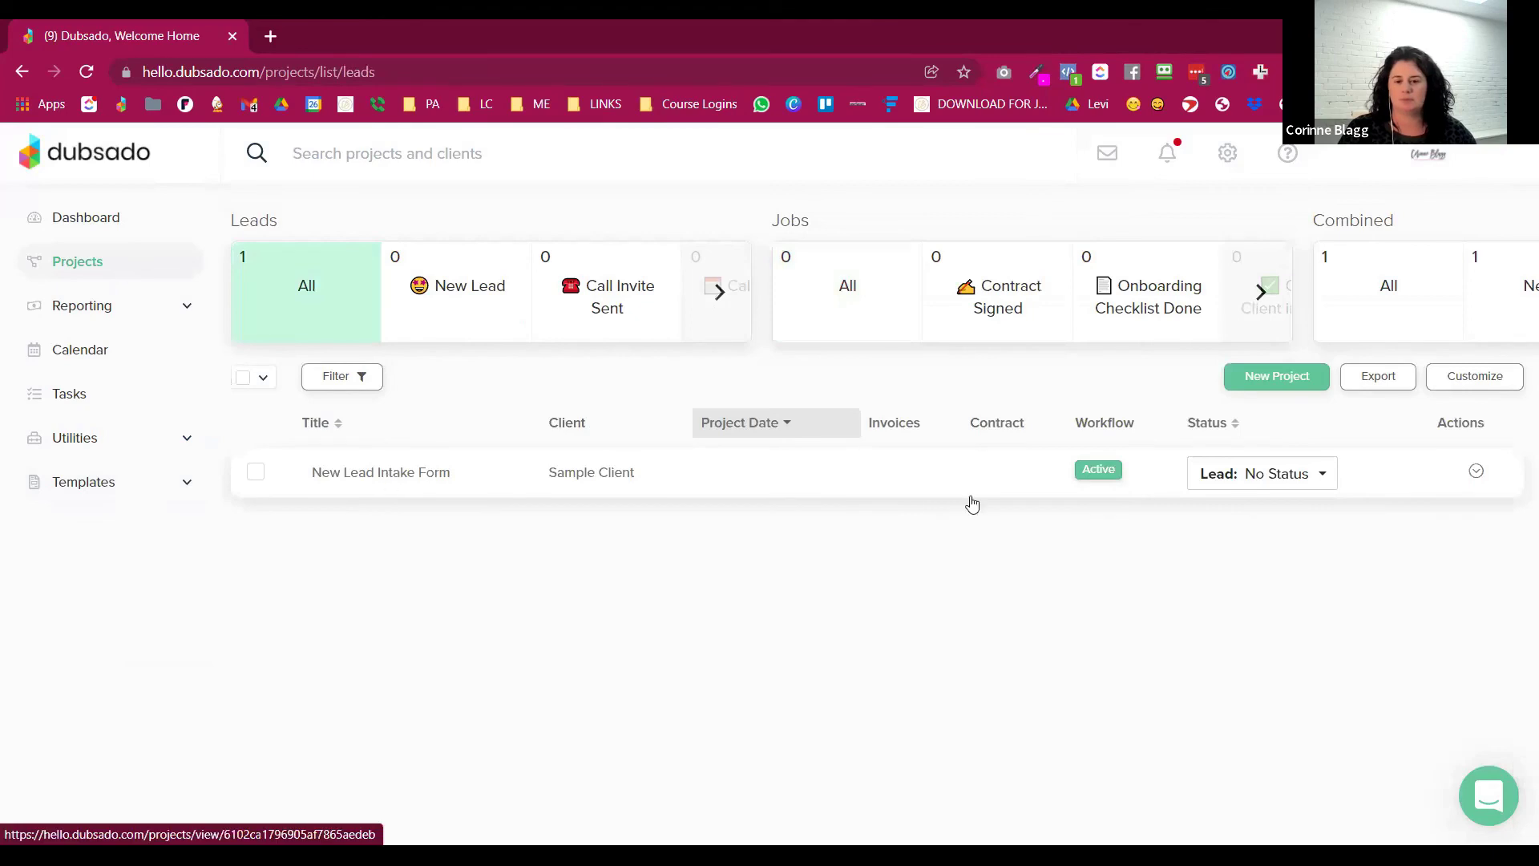
# Preview the DISCOVERY CALL - NOT MOVING FORWARD workflow on the New Lead Intake Form project, then expand Templates
pyautogui.click(1118, 479)
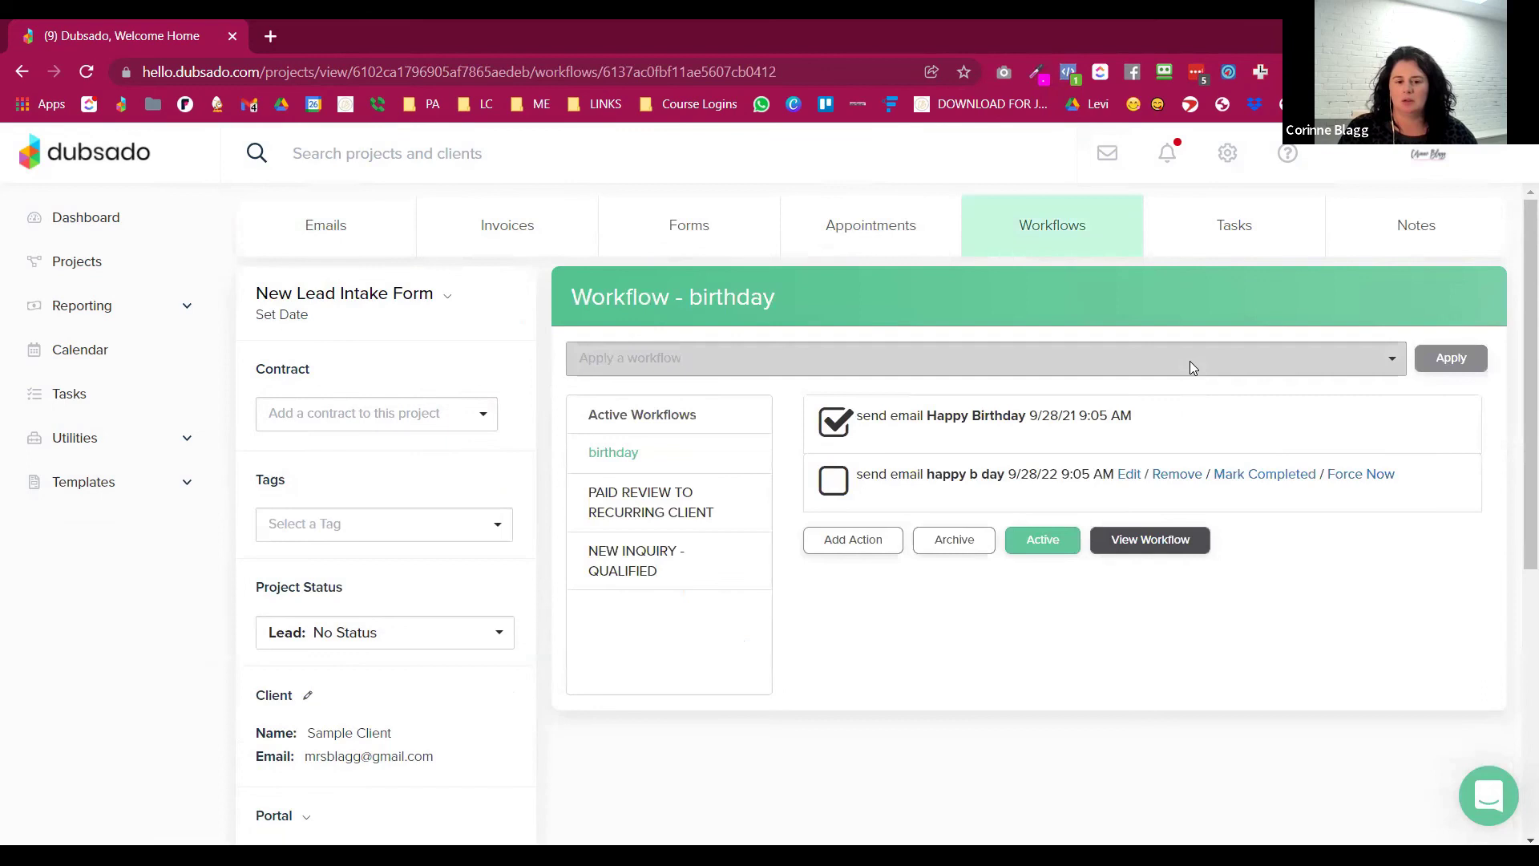
pyautogui.click(1192, 362)
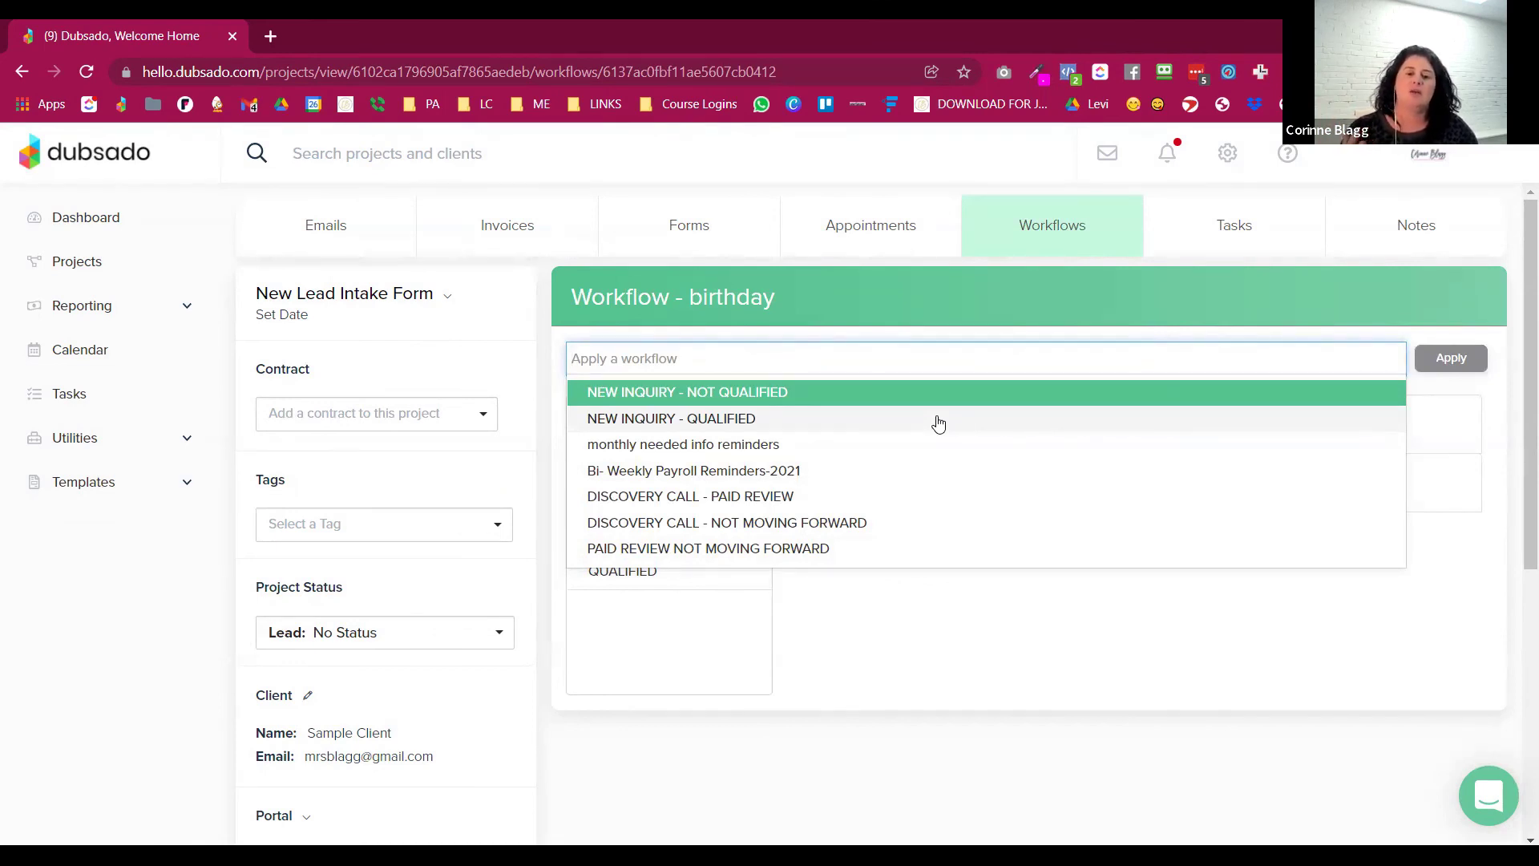
pyautogui.click(1135, 532)
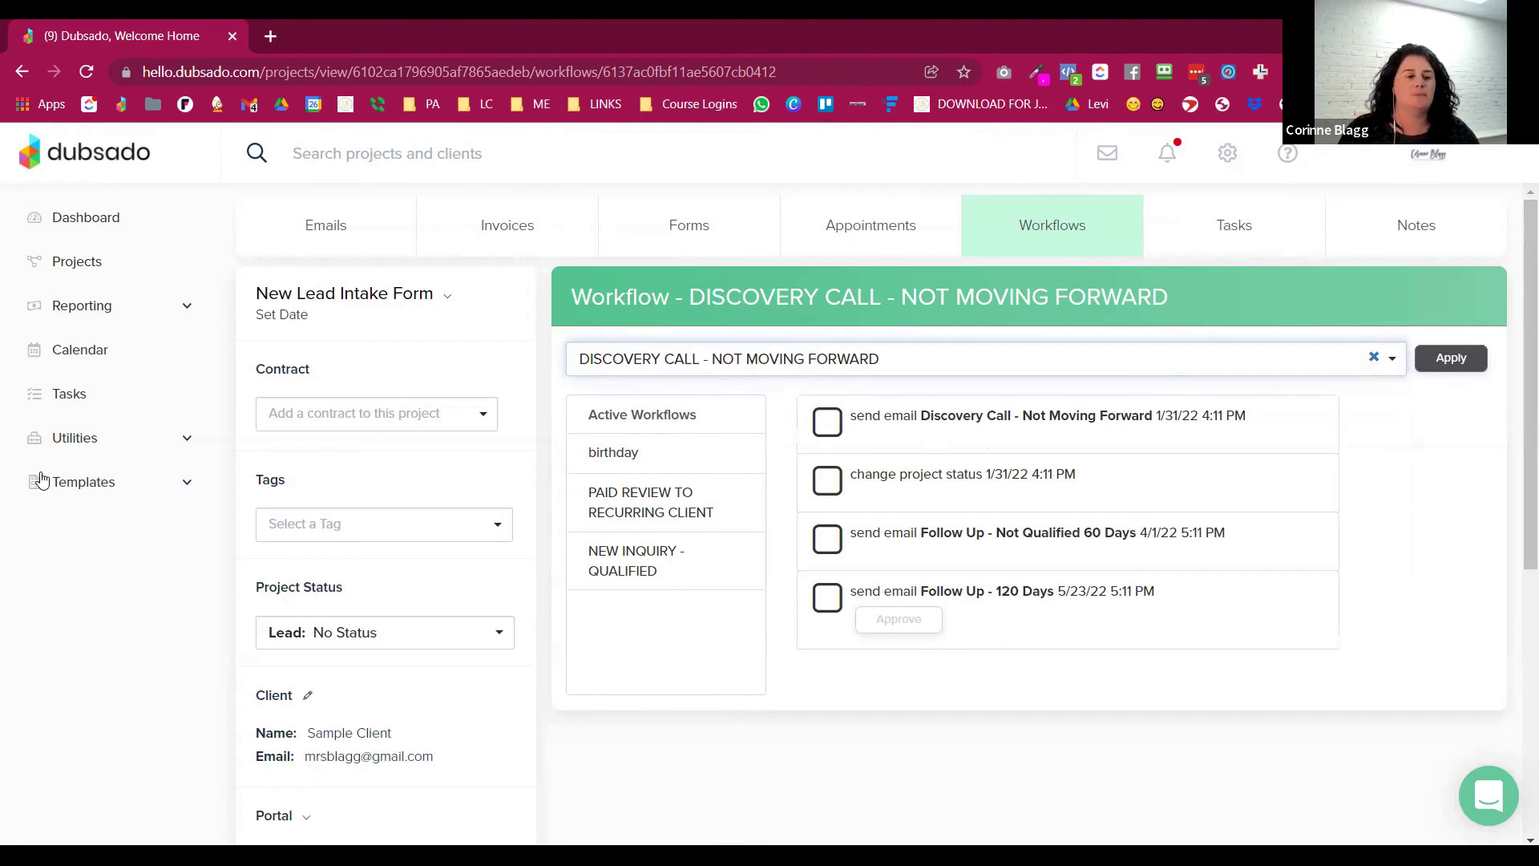
pyautogui.click(83, 484)
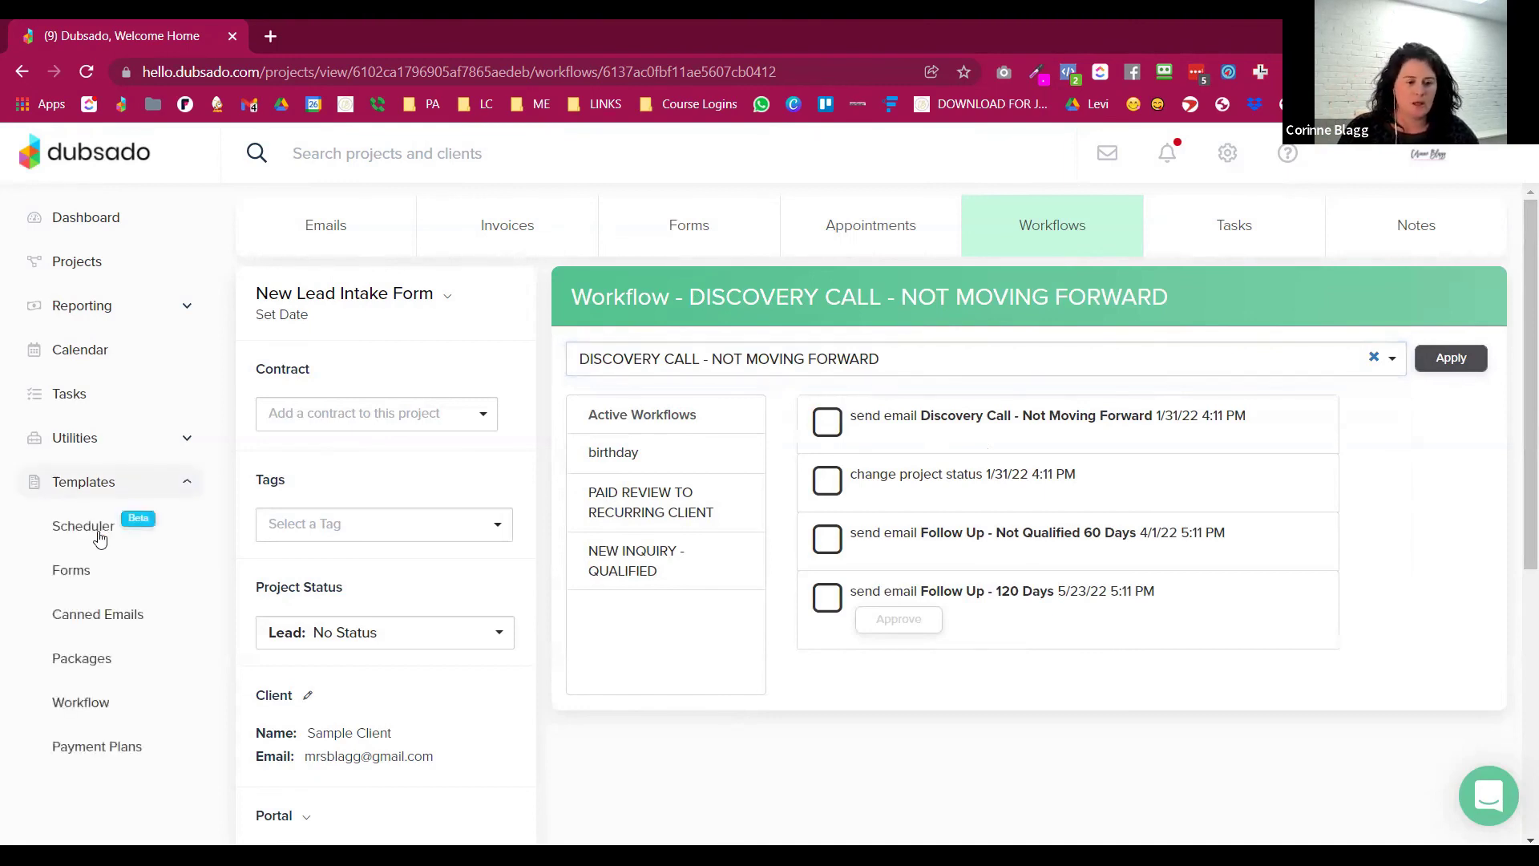
# Go to the Workflow templates list to view NEW INQUIRY - NOT QUALIFIED
pyautogui.click(82, 703)
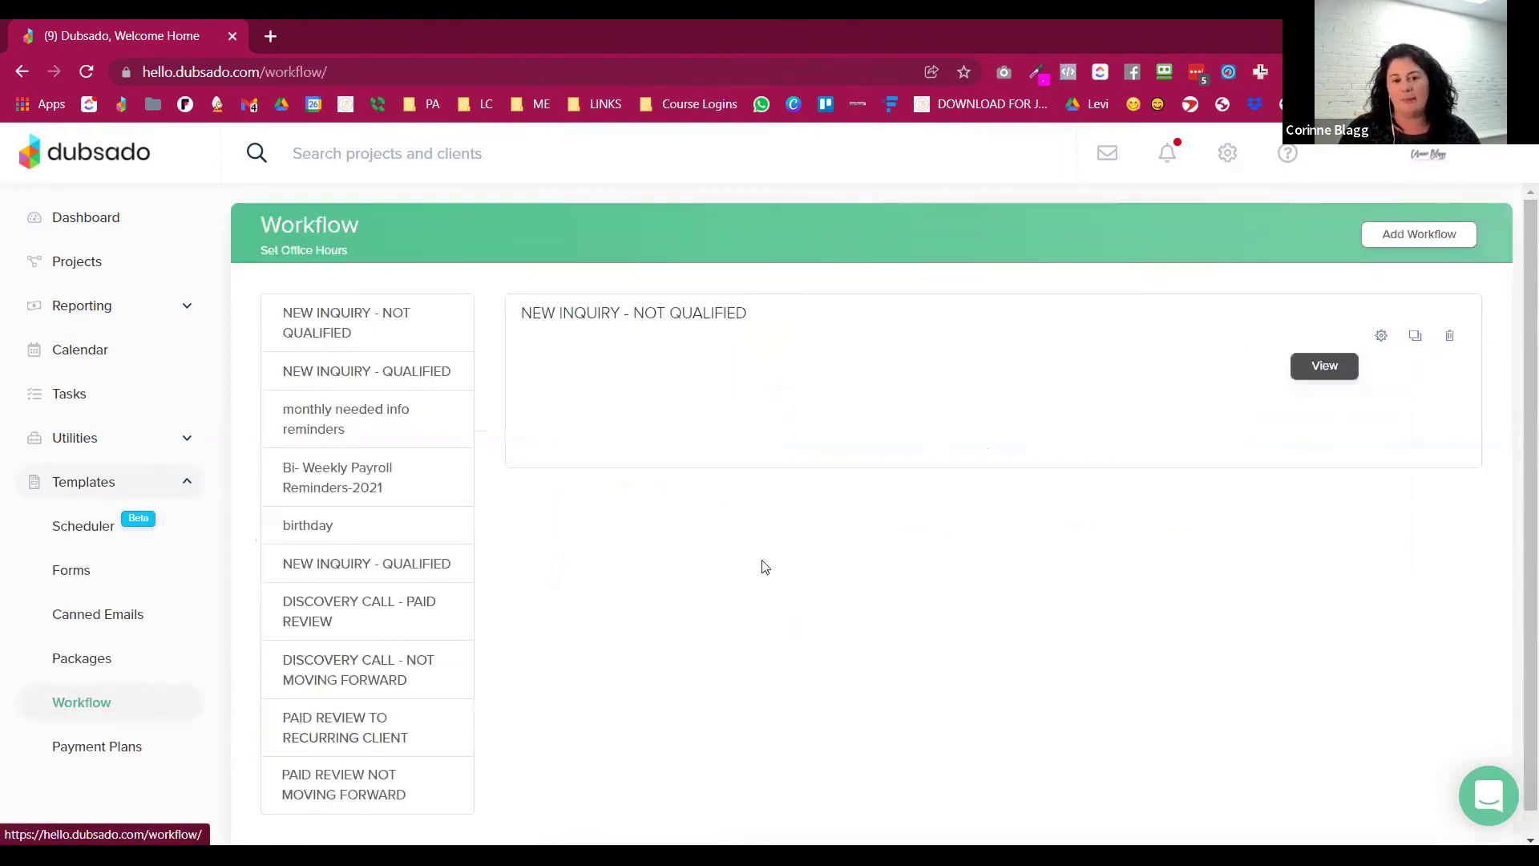